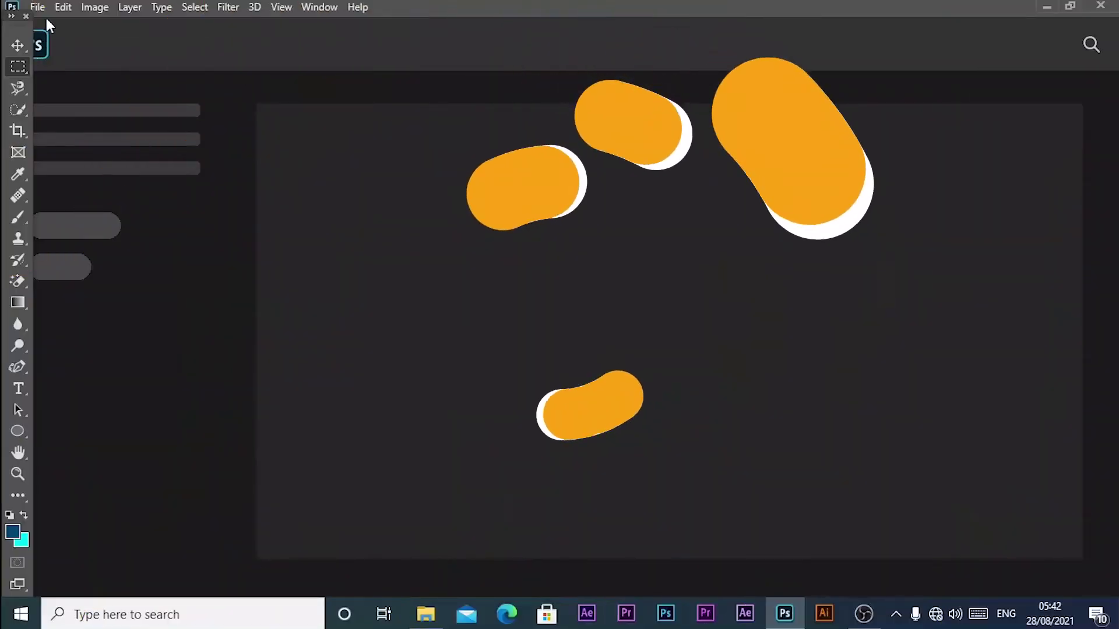
- Open sergio-capuzzimati-fctDoHhCgyY-unsplash.jpg, the photo of the farmer in the rice field
click(37, 7)
click(82, 40)
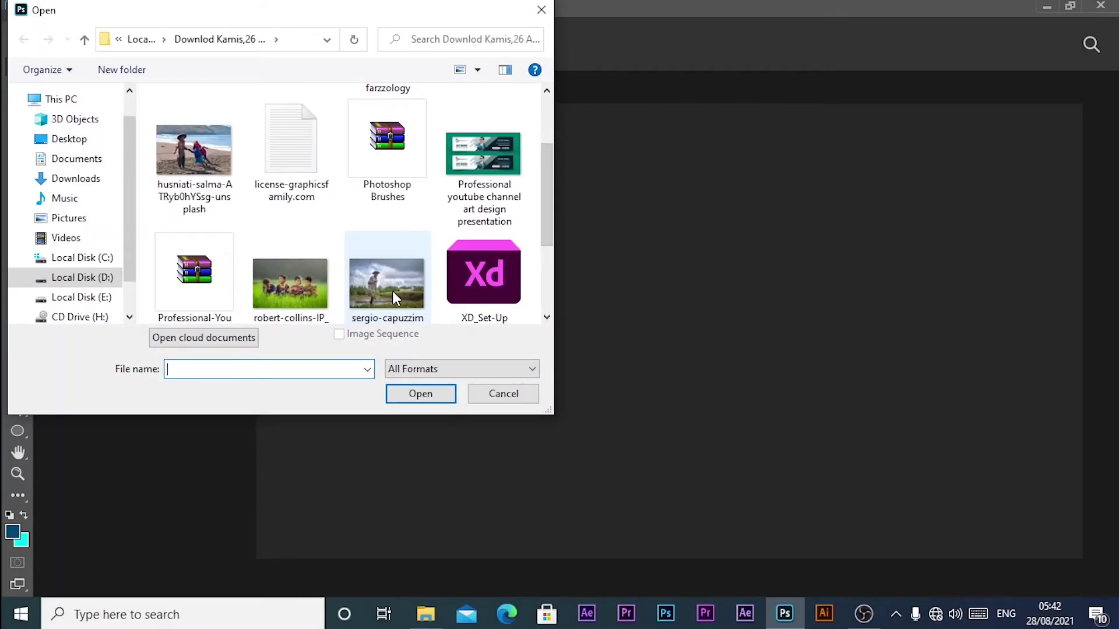
click(388, 284)
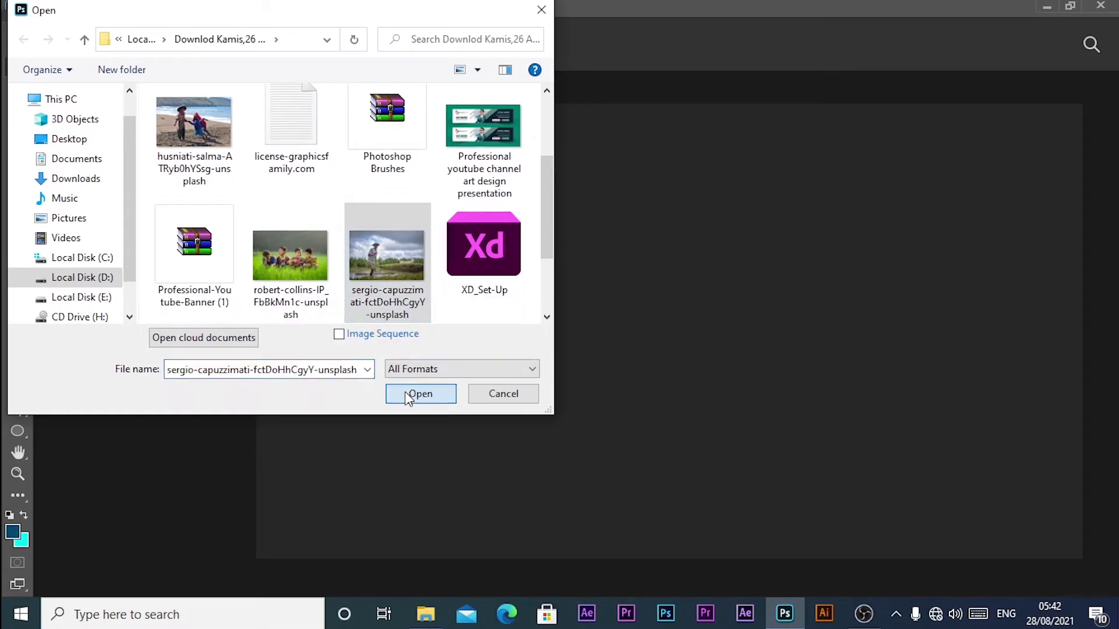
click(416, 394)
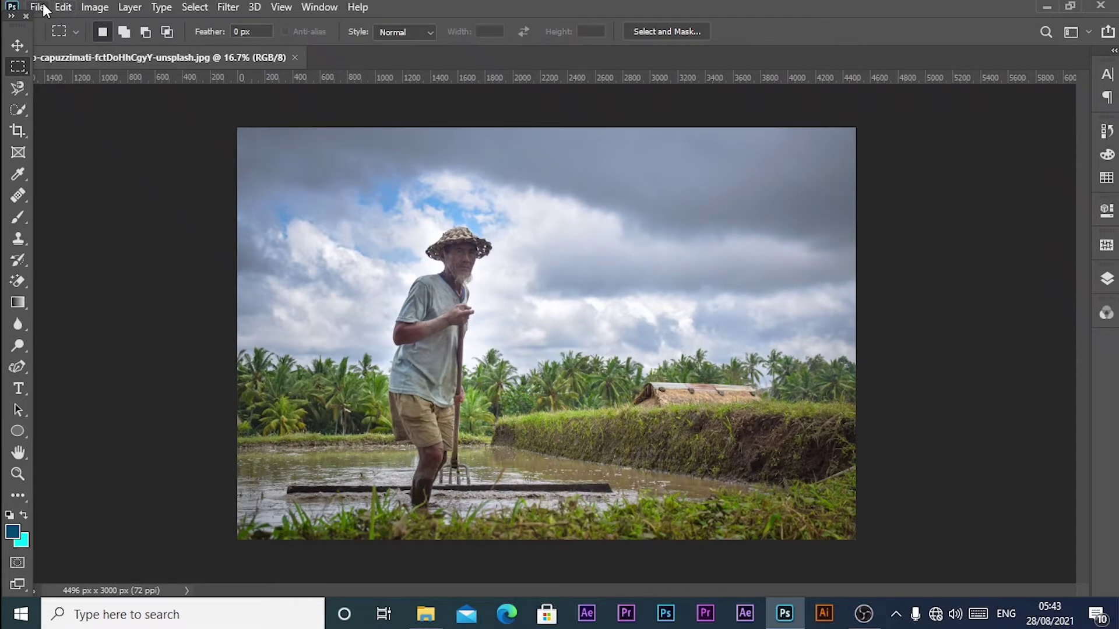
- Convert the farmer photo to Lab Color and duplicate Background as Background copy
click(18, 45)
click(101, 8)
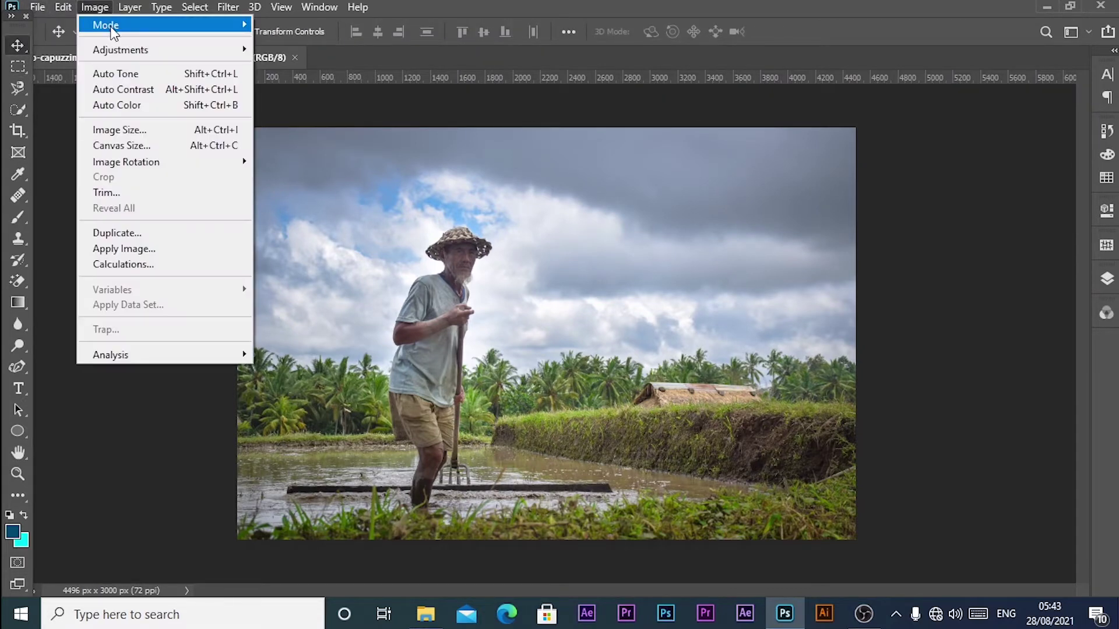
mouse_move(106, 25)
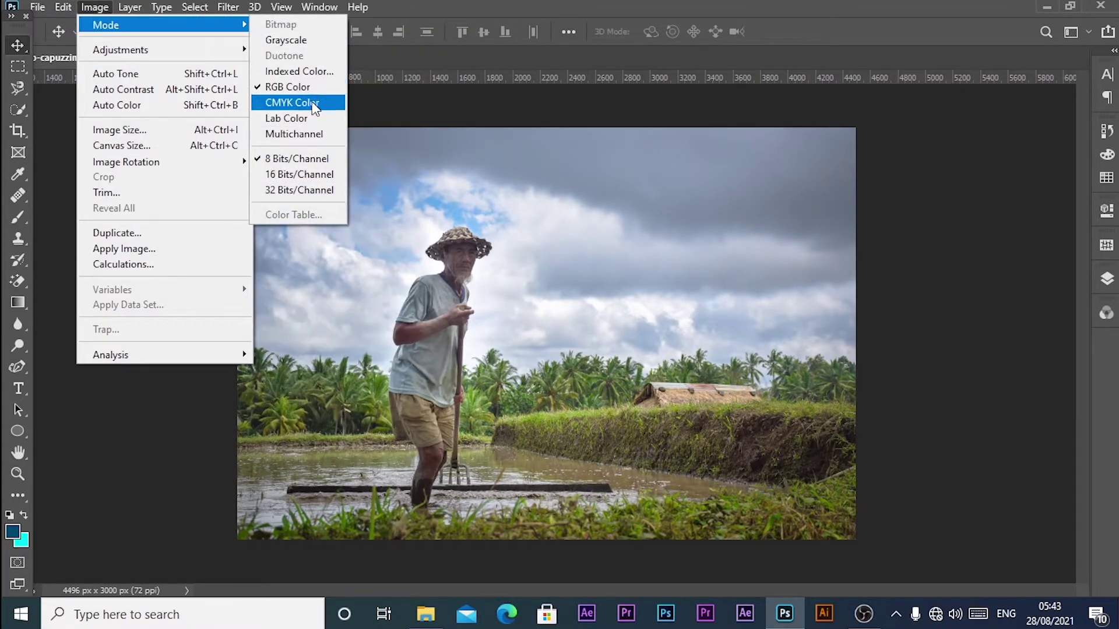
click(302, 119)
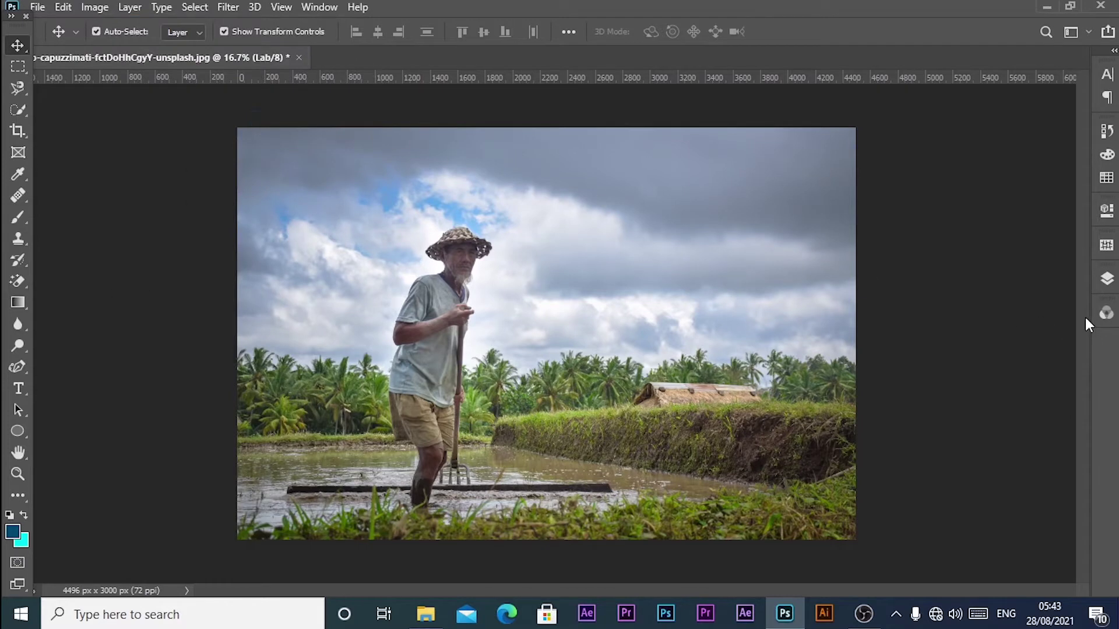
click(1107, 280)
drag(975, 358, 1042, 575)
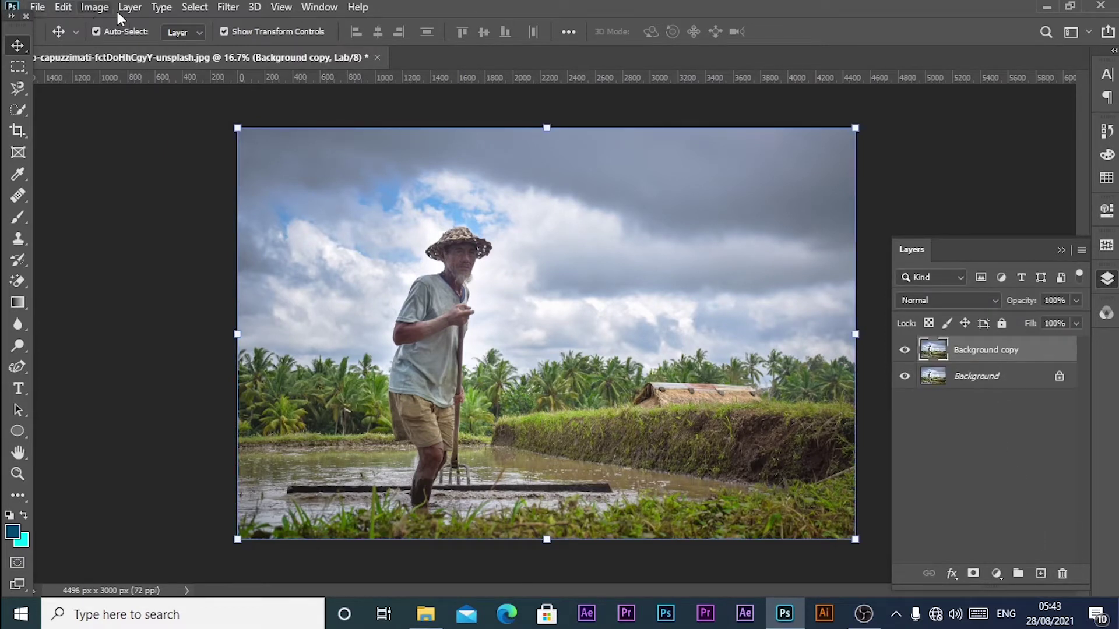
- Select the whole a channel with the Rectangular Marquee and copy it
click(1107, 315)
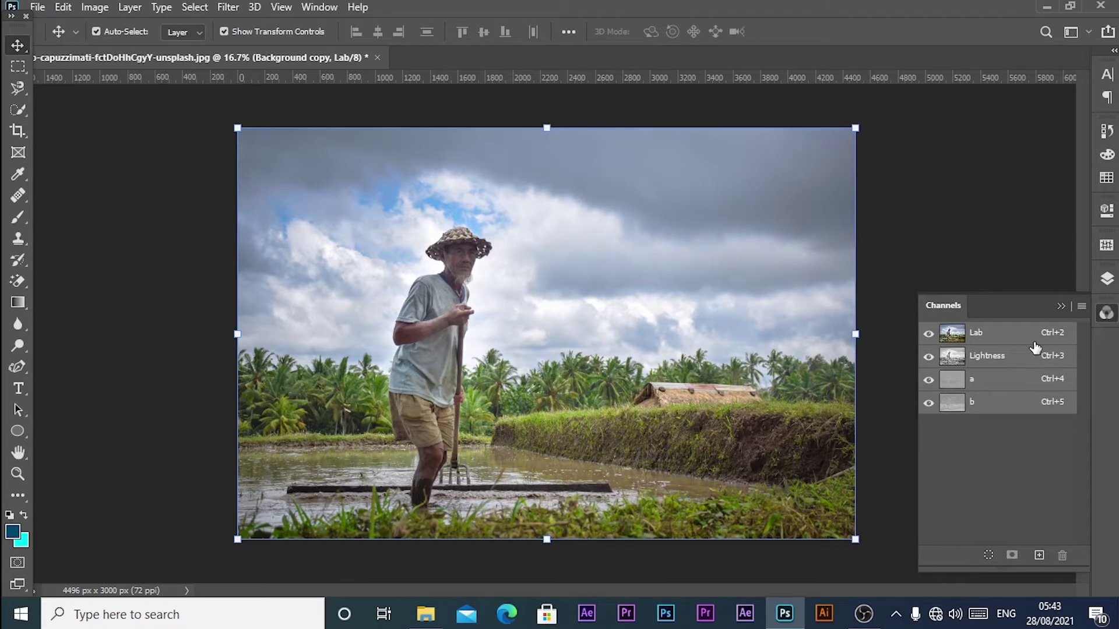
click(987, 382)
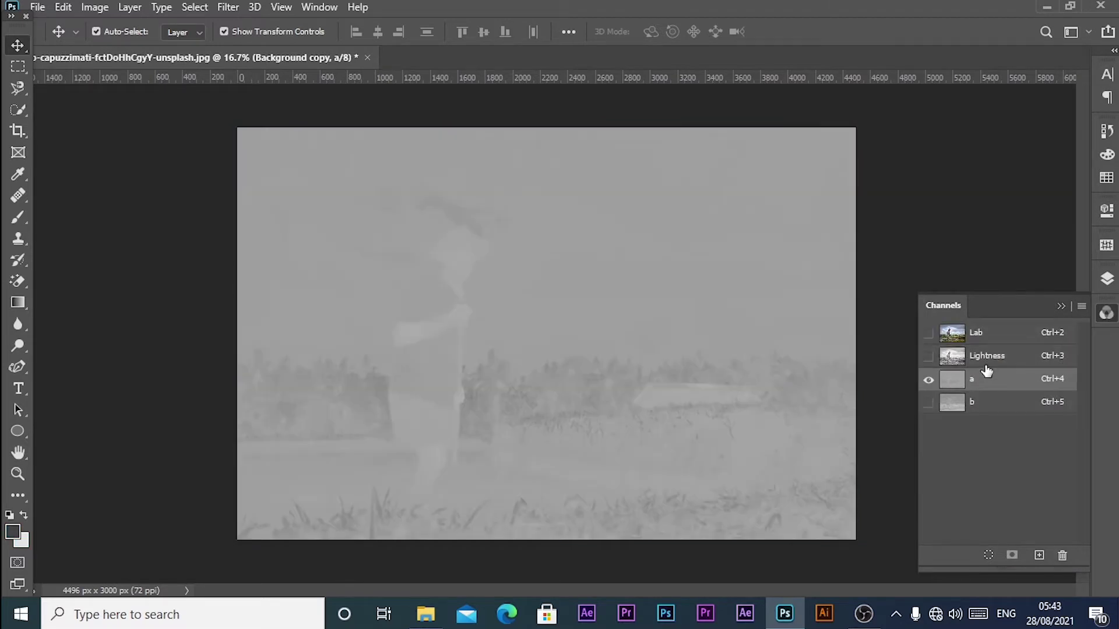
click(17, 69)
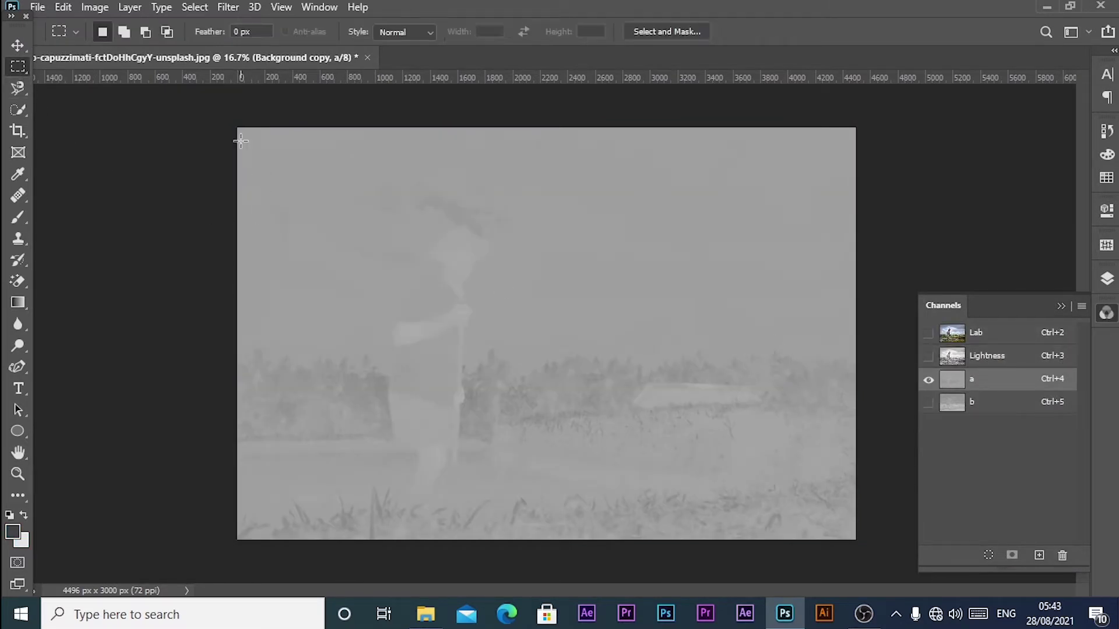
drag(234, 127, 862, 520)
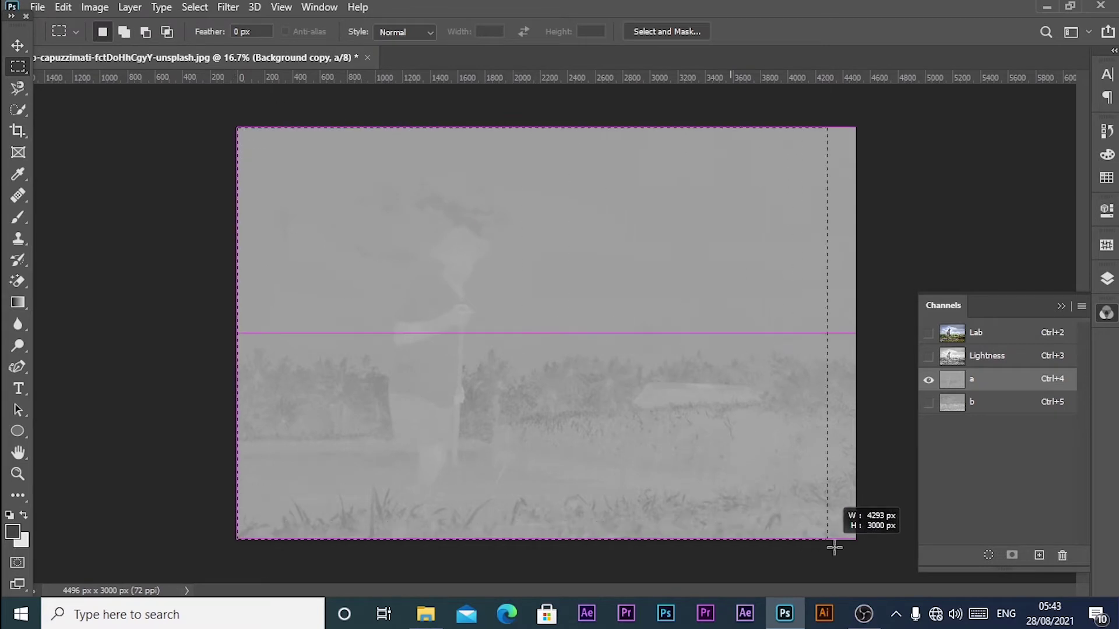
click(55, 7)
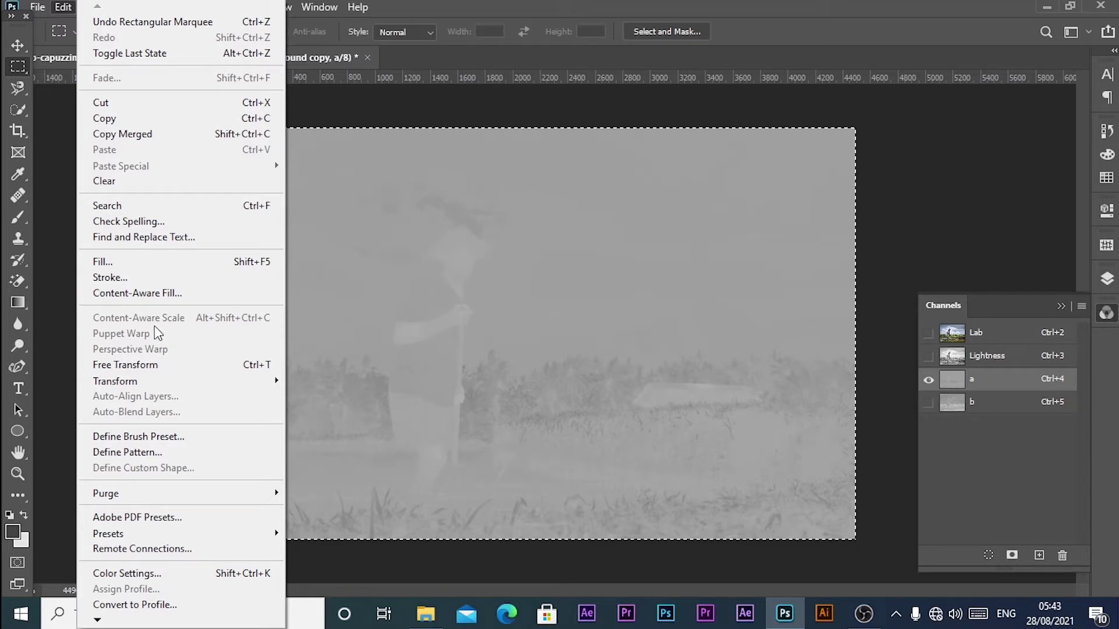
click(123, 119)
- Paste the copied a channel into the b channel and view the Lab composite
click(65, 7)
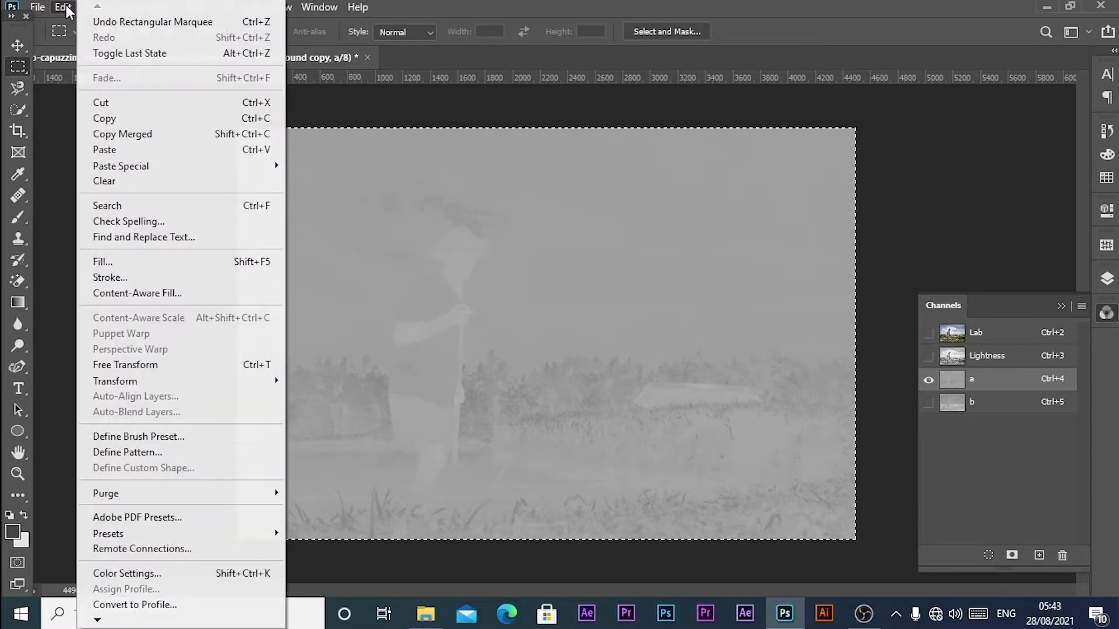
click(955, 166)
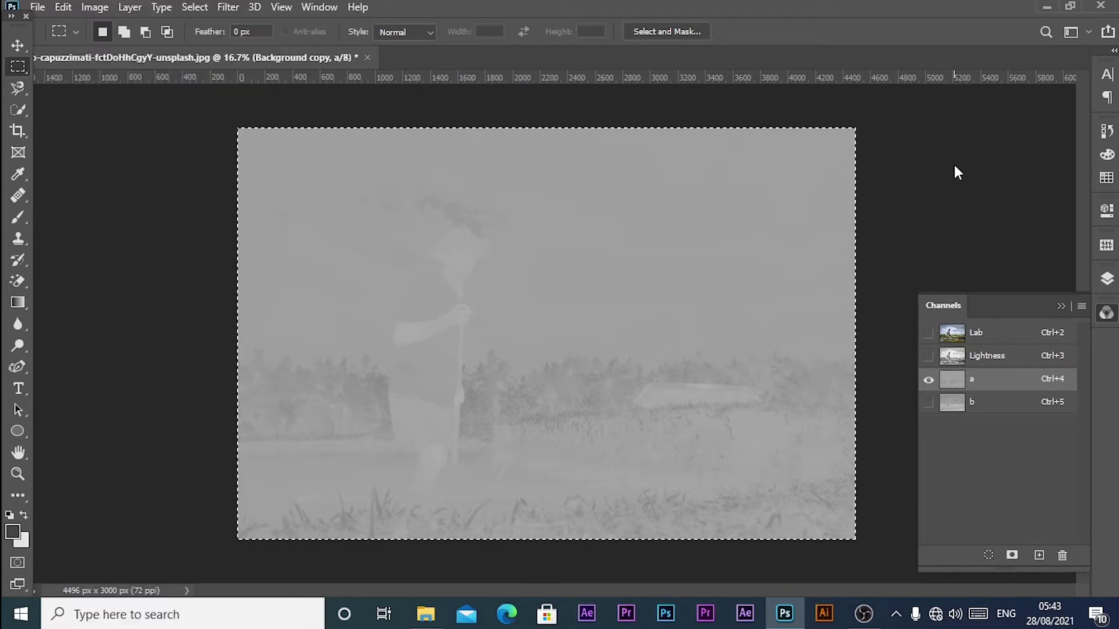
click(995, 408)
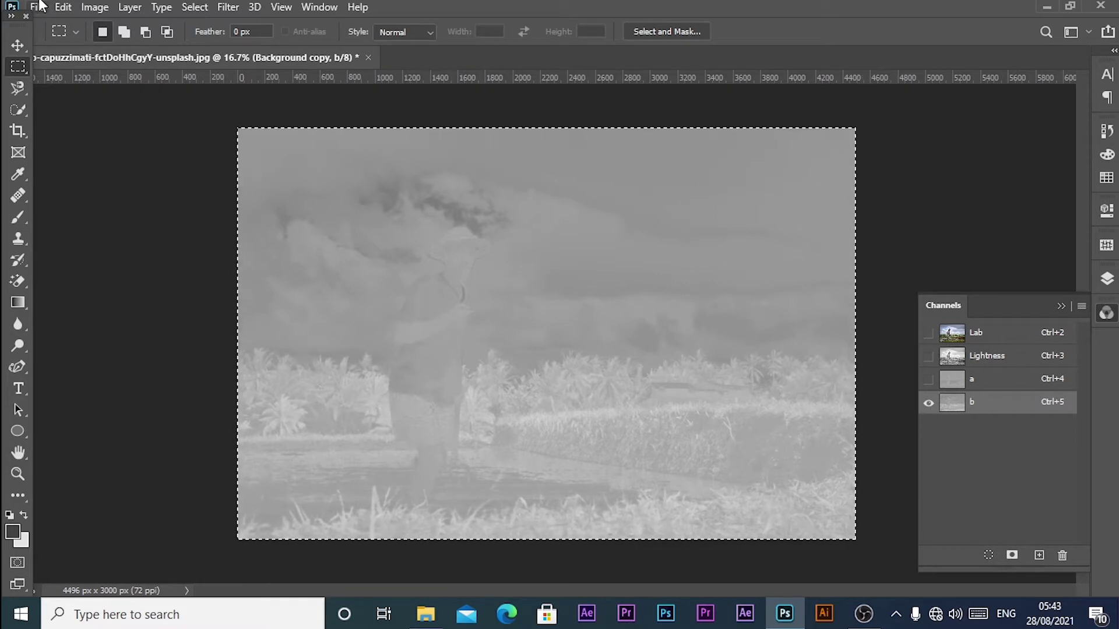
click(63, 7)
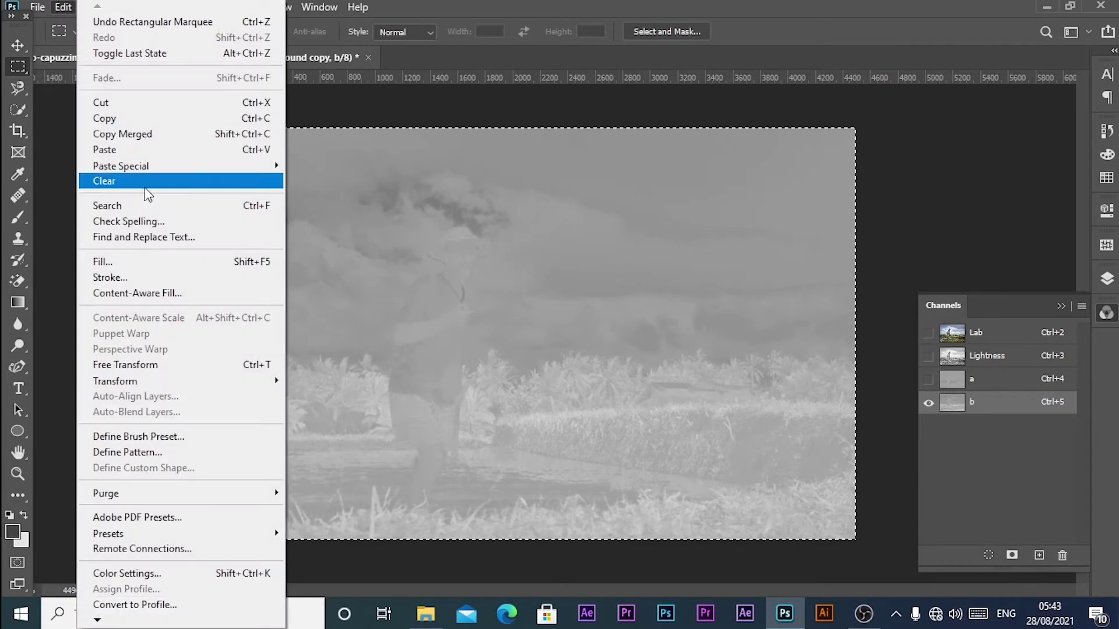
click(124, 149)
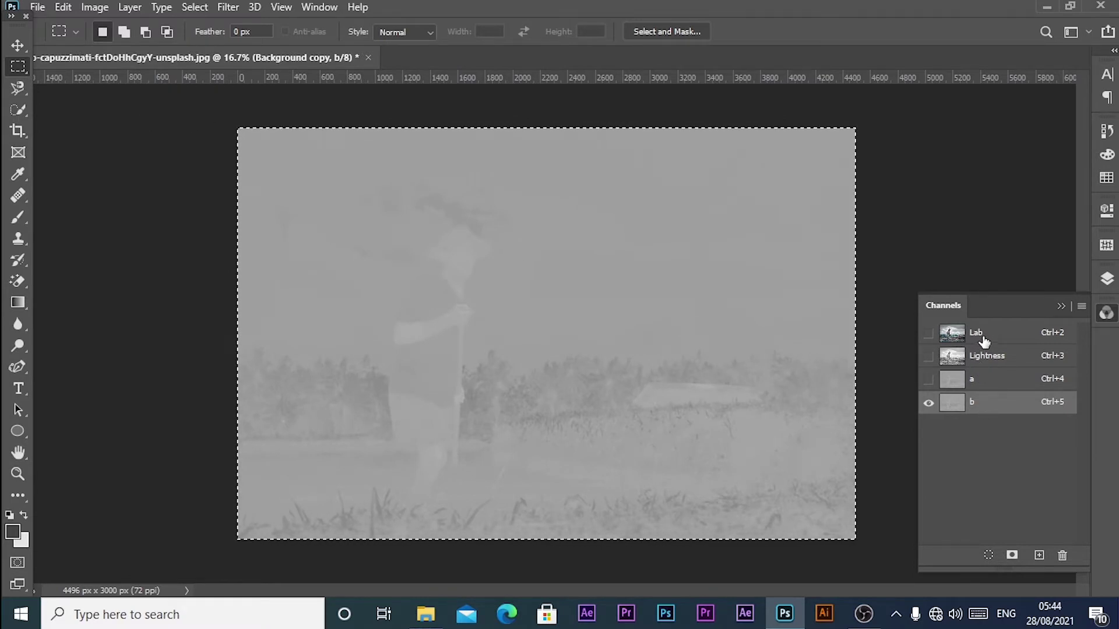
click(983, 338)
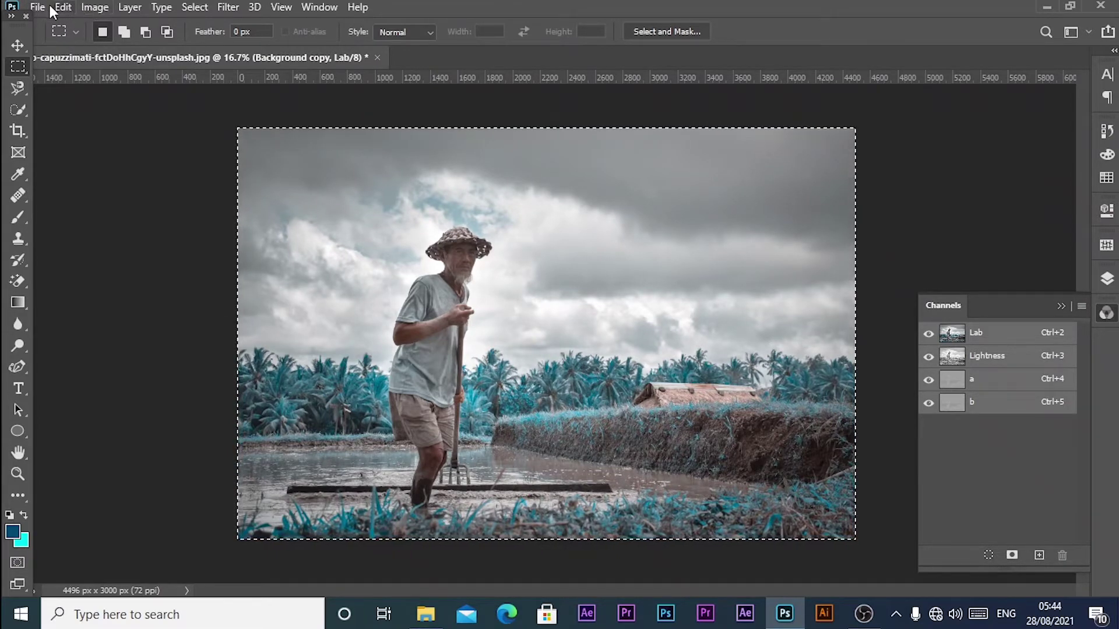
- Convert the teal farmer photo to RGB Color without flattening, then deselect
click(95, 7)
mouse_move(157, 24)
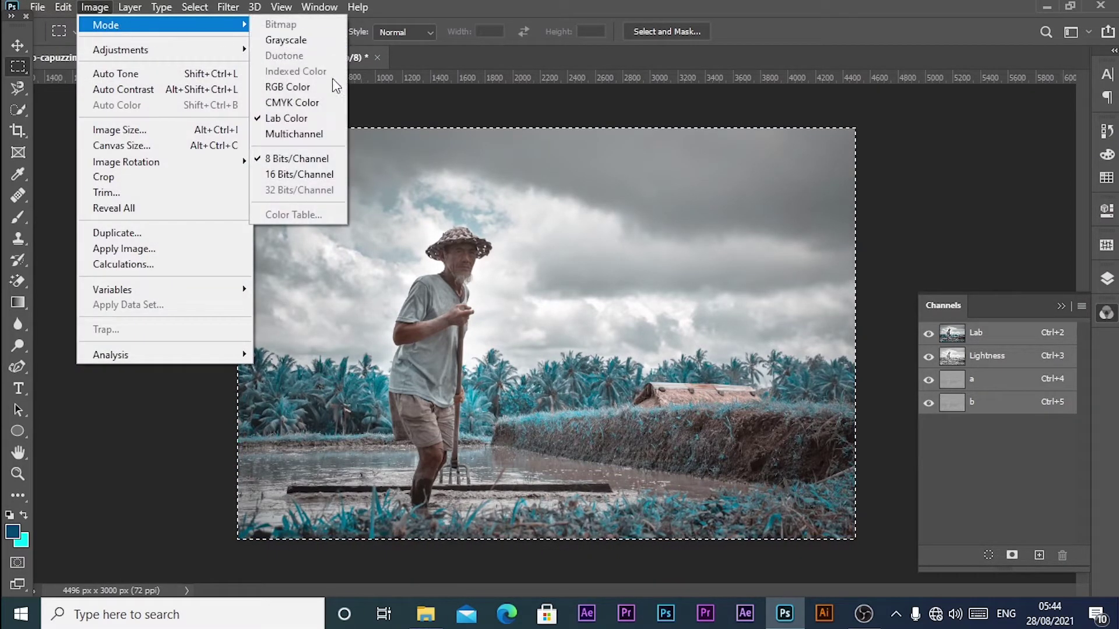
click(313, 88)
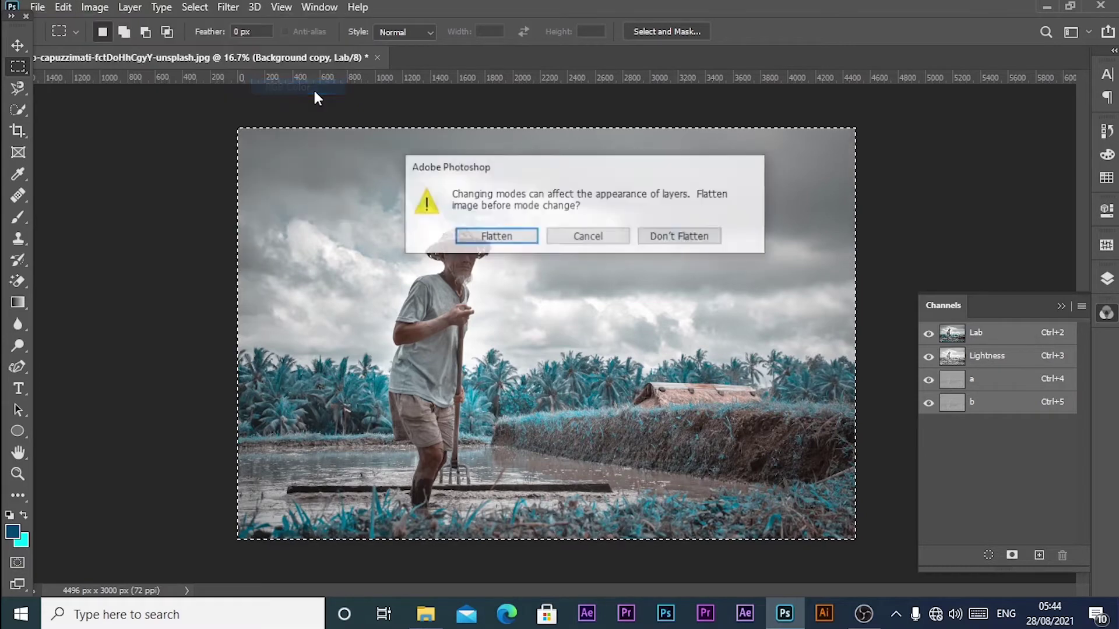
click(666, 237)
click(1106, 279)
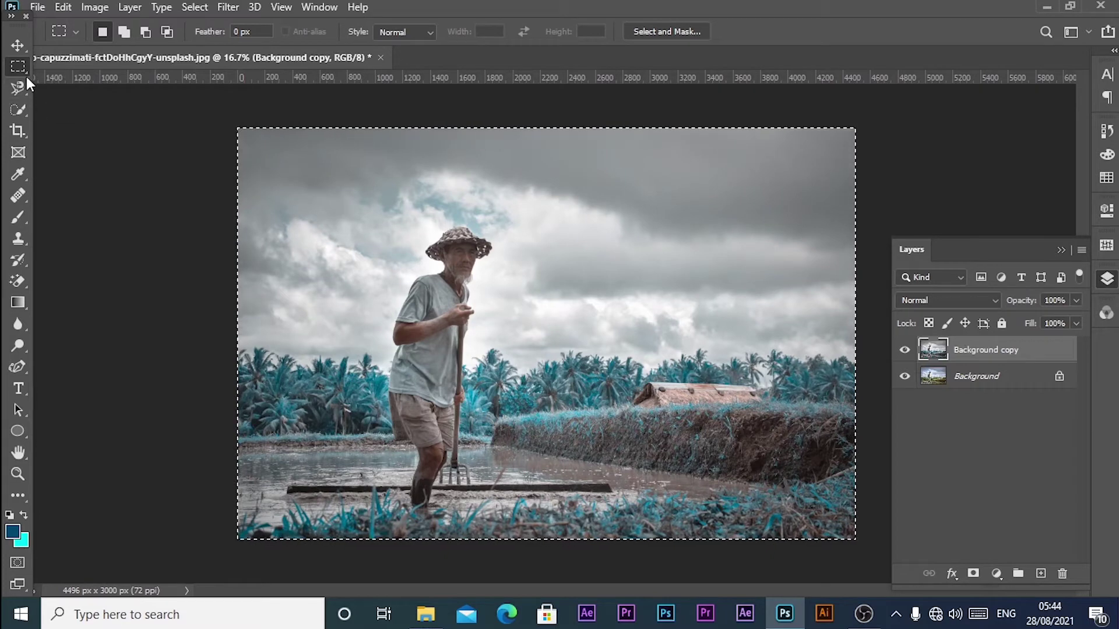
click(127, 133)
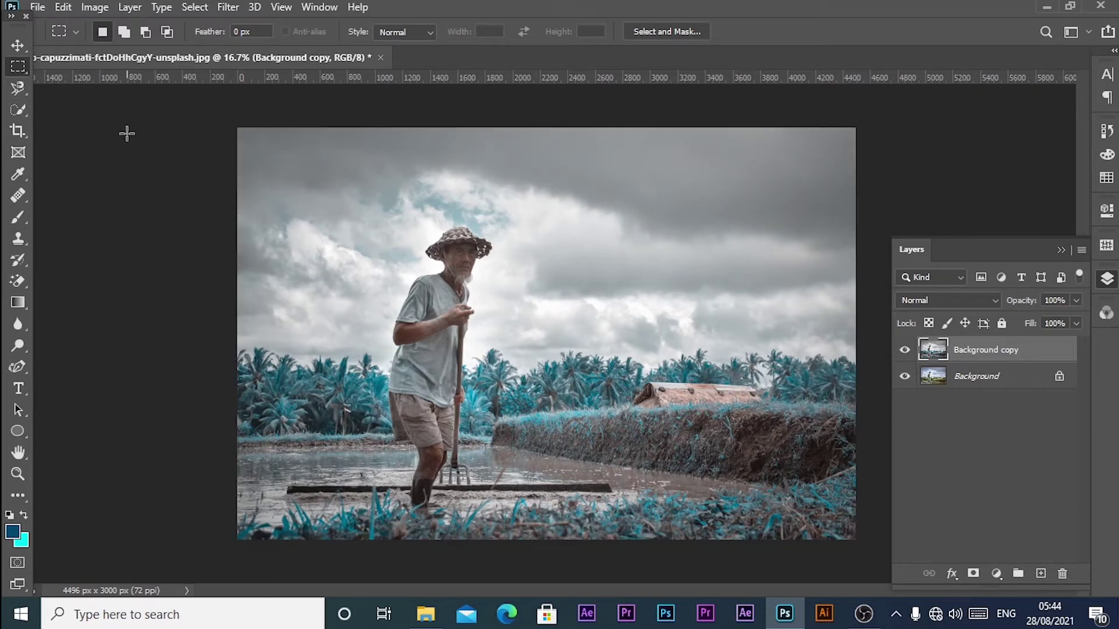
- Open the photo of four boys in the grass
click(39, 7)
click(47, 41)
click(299, 204)
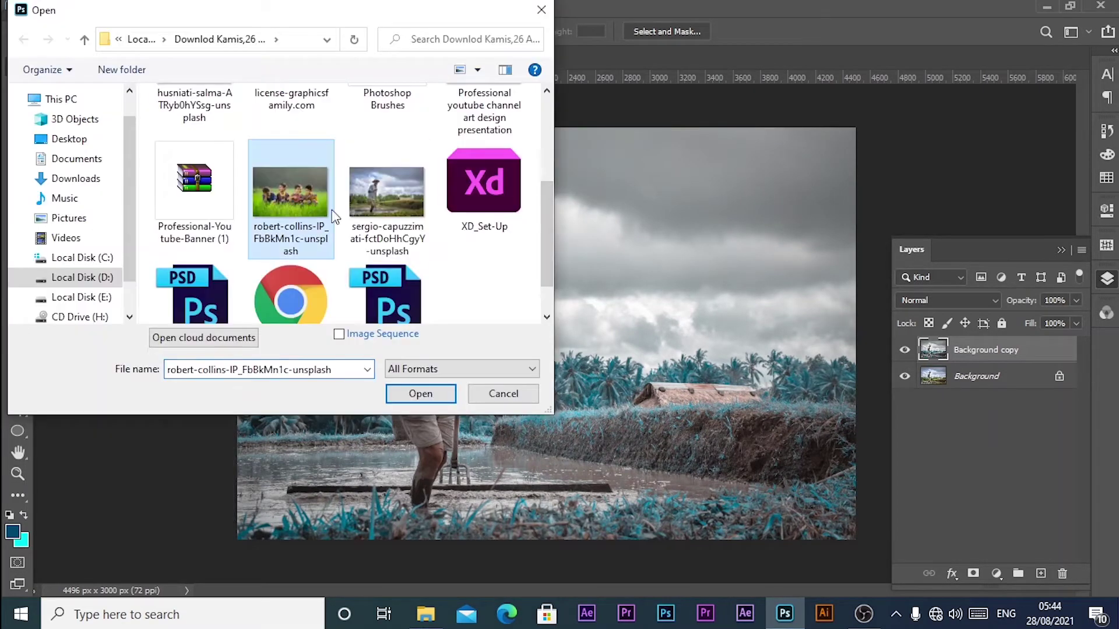
click(428, 394)
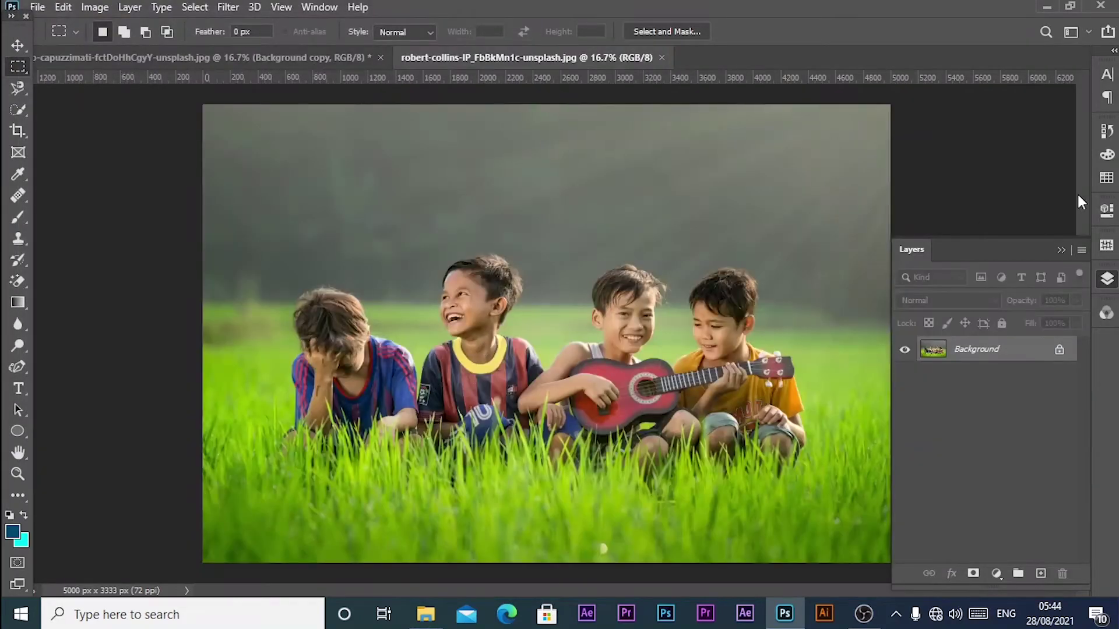
- Convert the boys photo to Lab Color and duplicate Background as Background copy
click(88, 8)
mouse_move(162, 24)
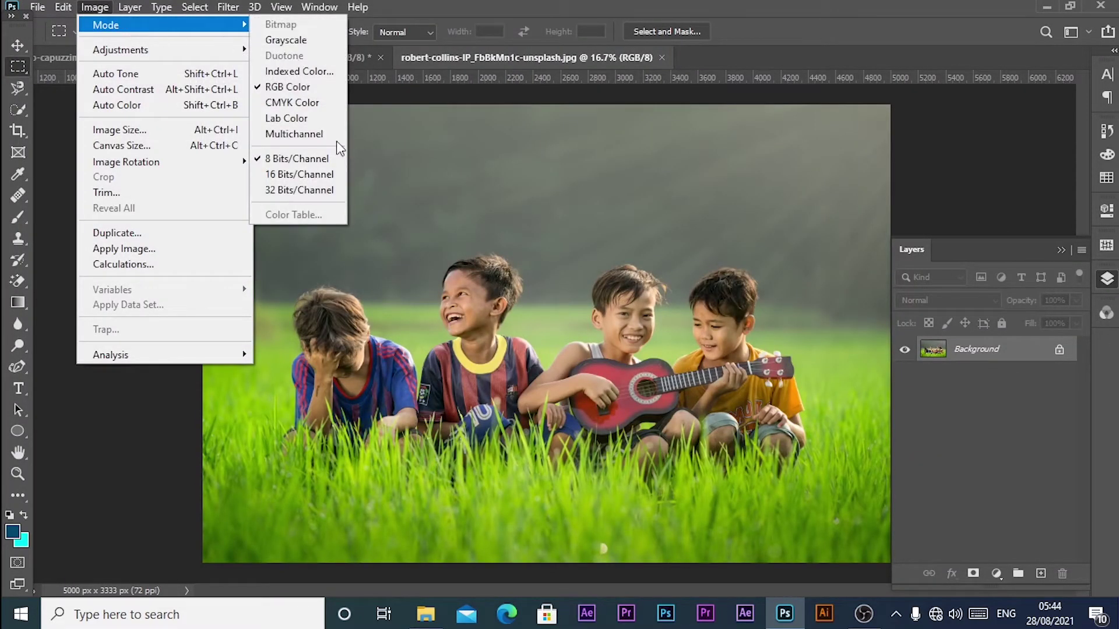
click(300, 118)
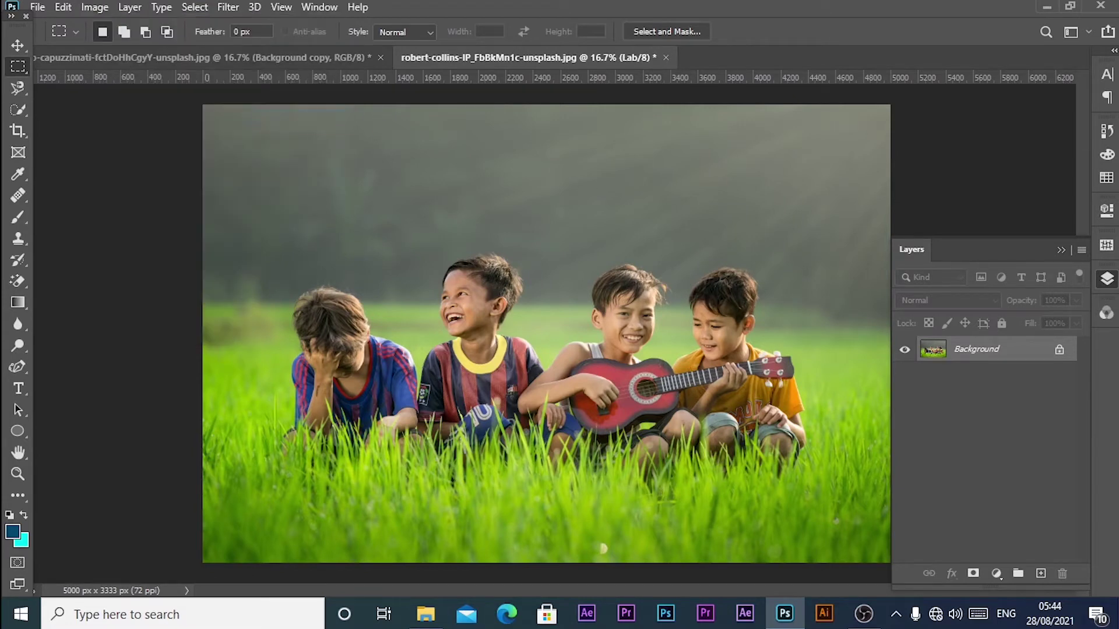
right_click(979, 354)
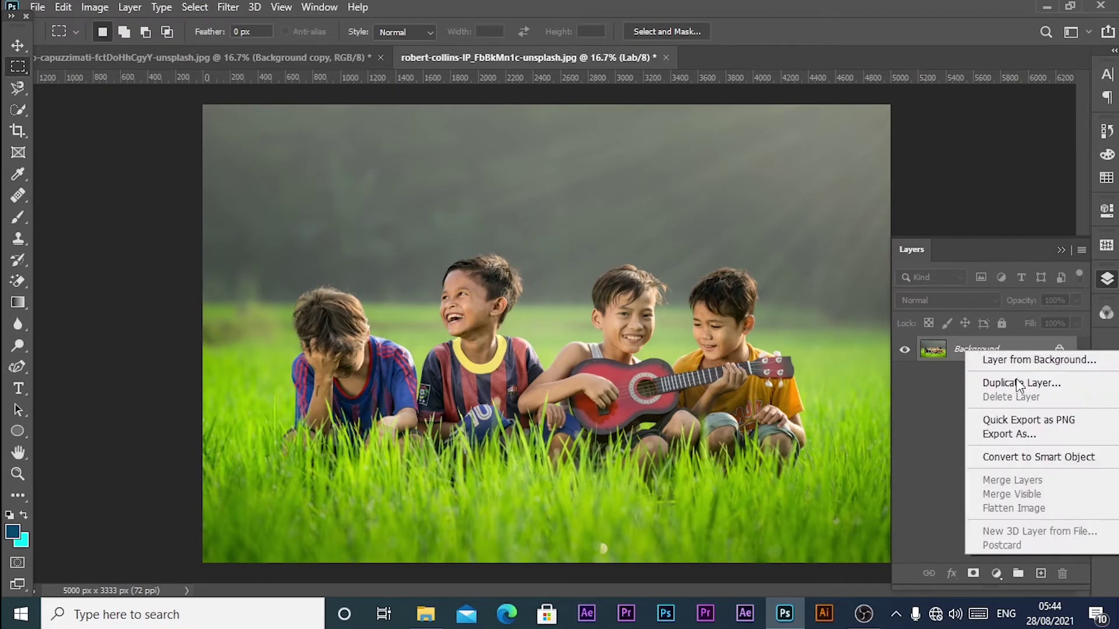
click(1017, 382)
click(693, 156)
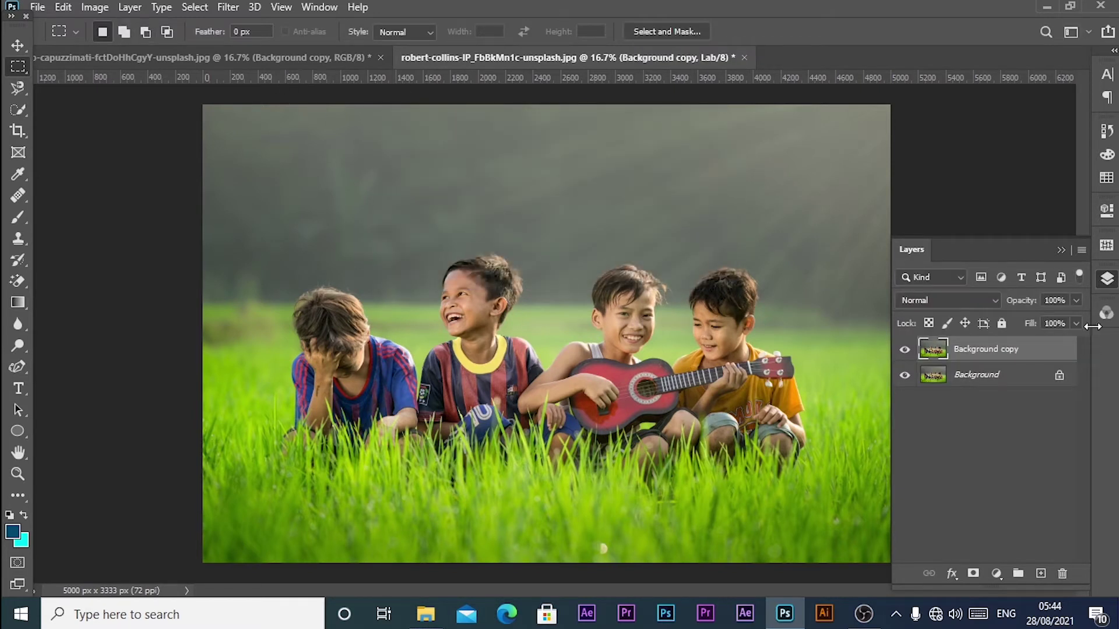
click(1106, 313)
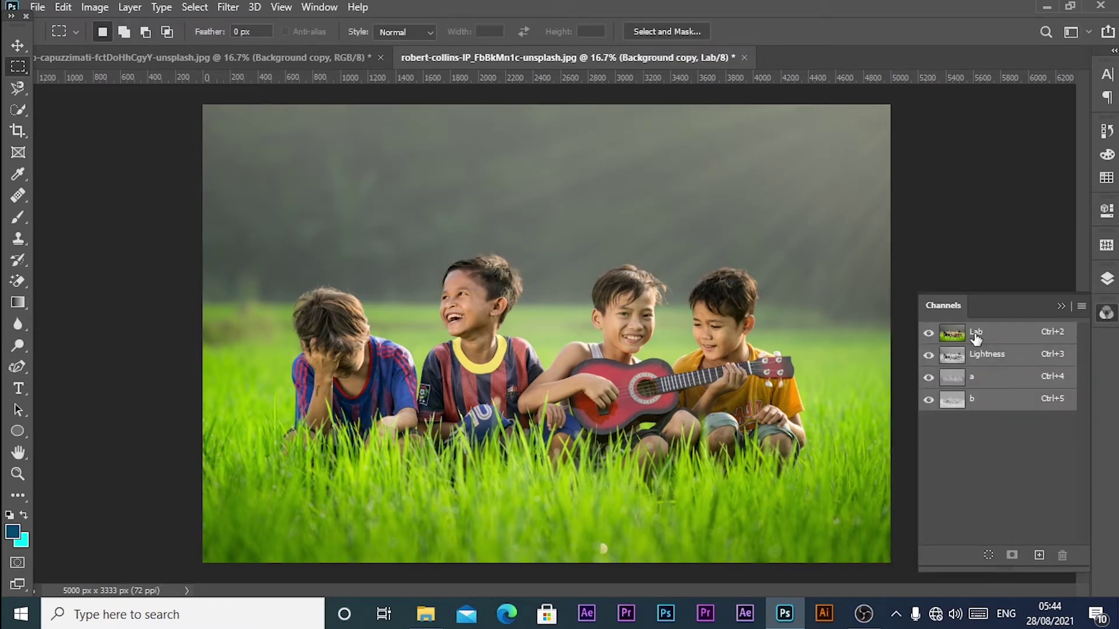
- Select the entire a channel of the boys photo and copy it
click(1007, 382)
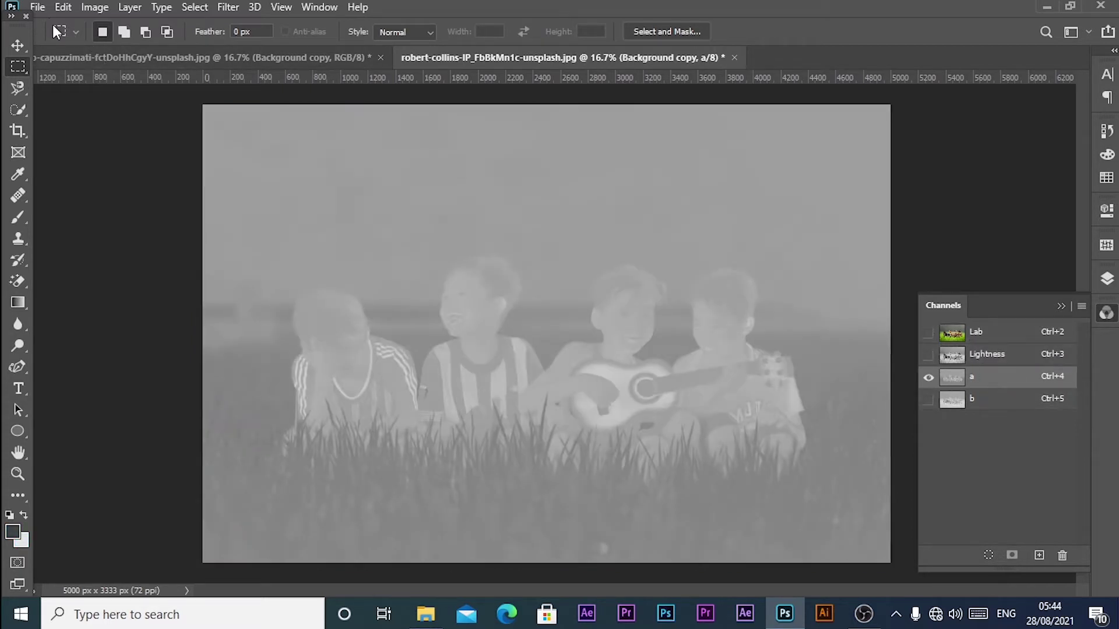
drag(198, 103, 931, 558)
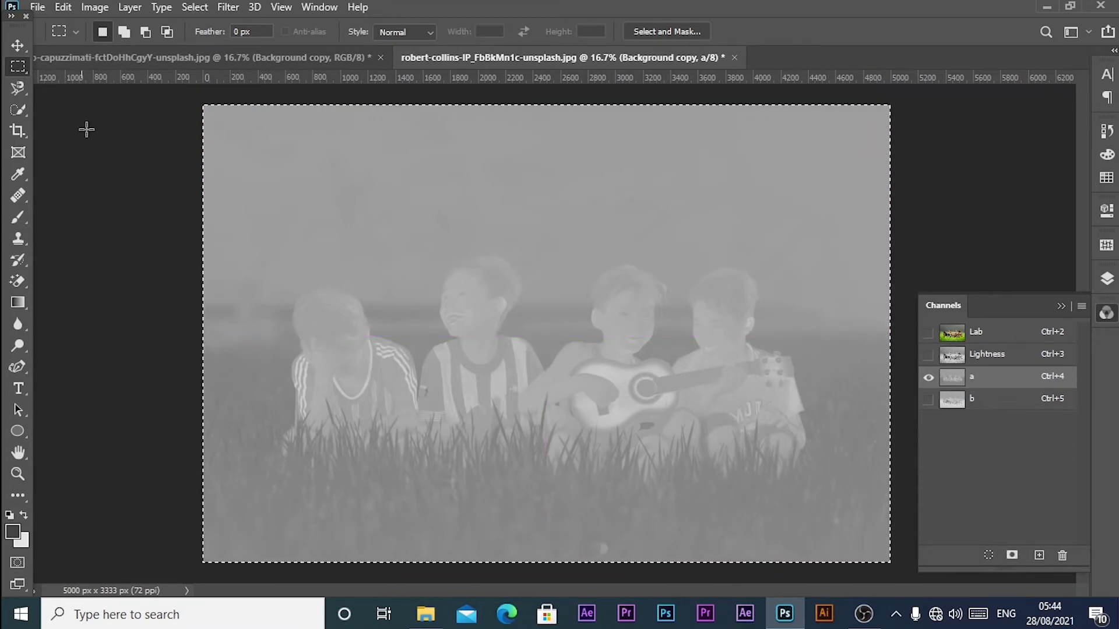
click(61, 6)
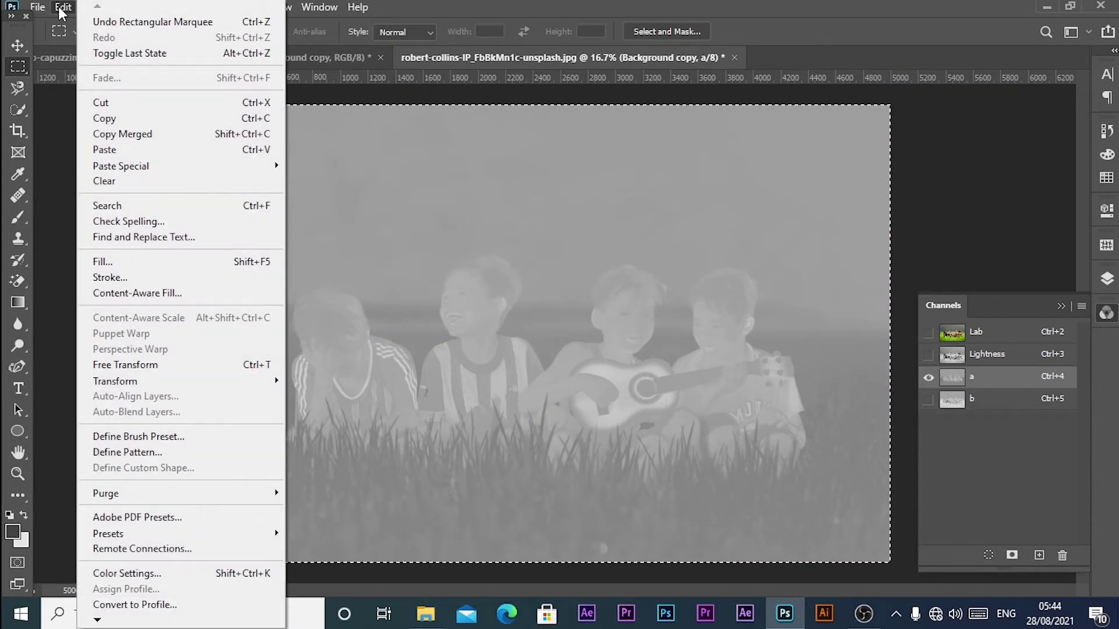
click(118, 118)
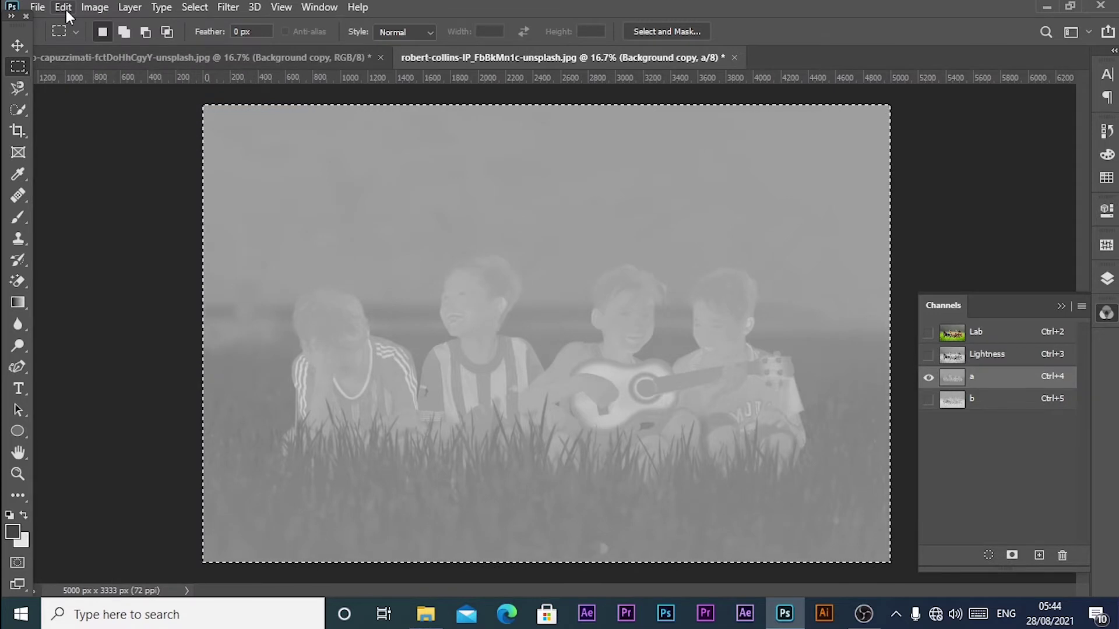
click(64, 9)
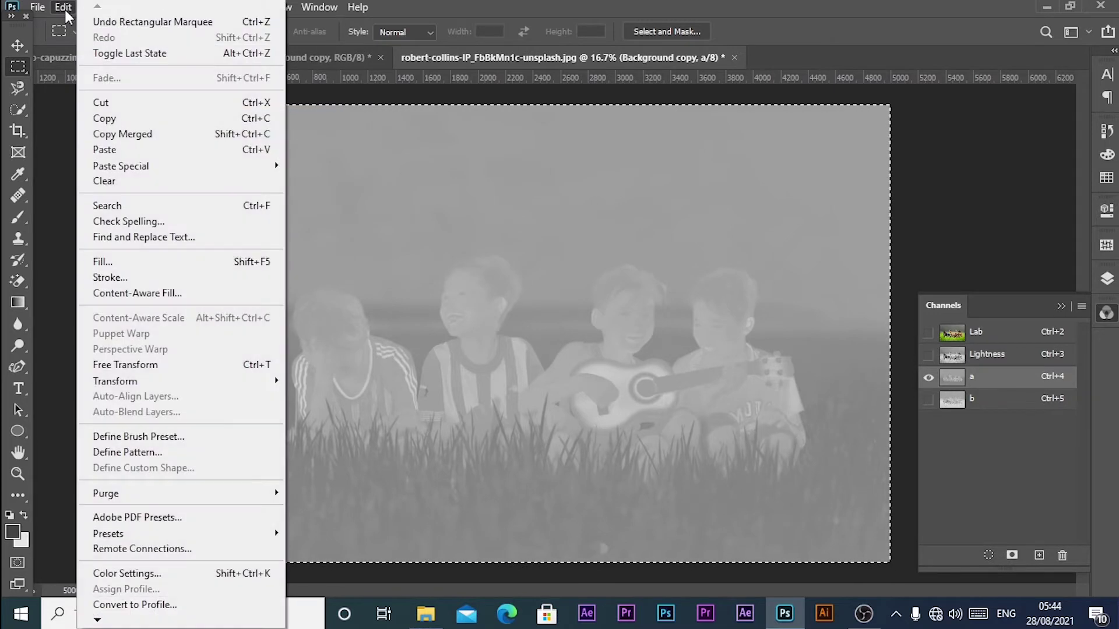
click(995, 400)
- Paste the a channel into the b channel and return to the Lab composite
click(1083, 465)
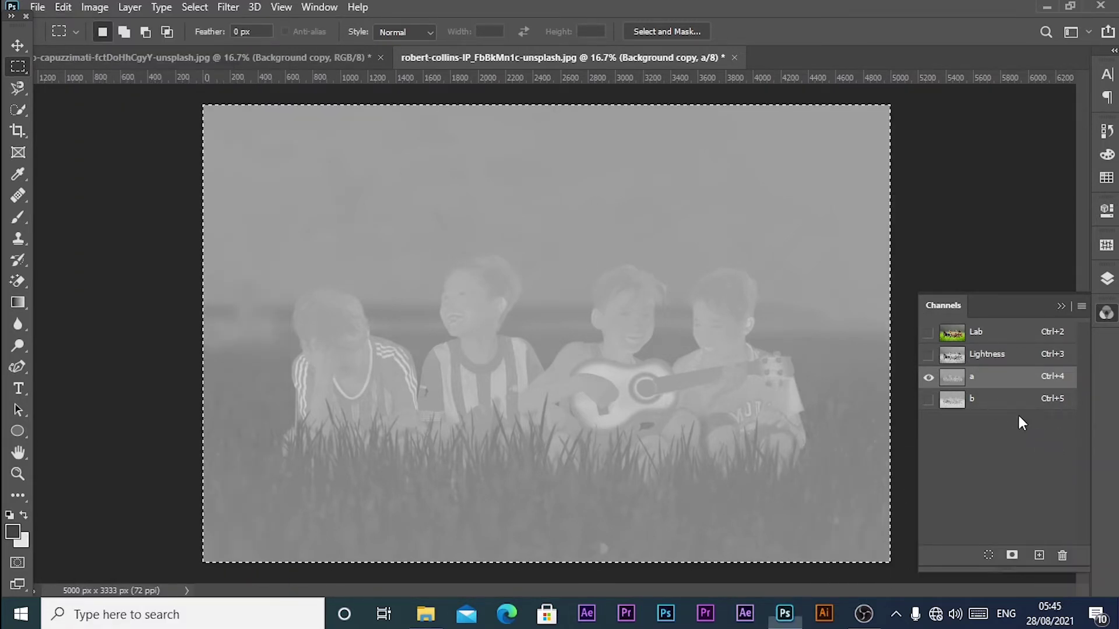
click(991, 399)
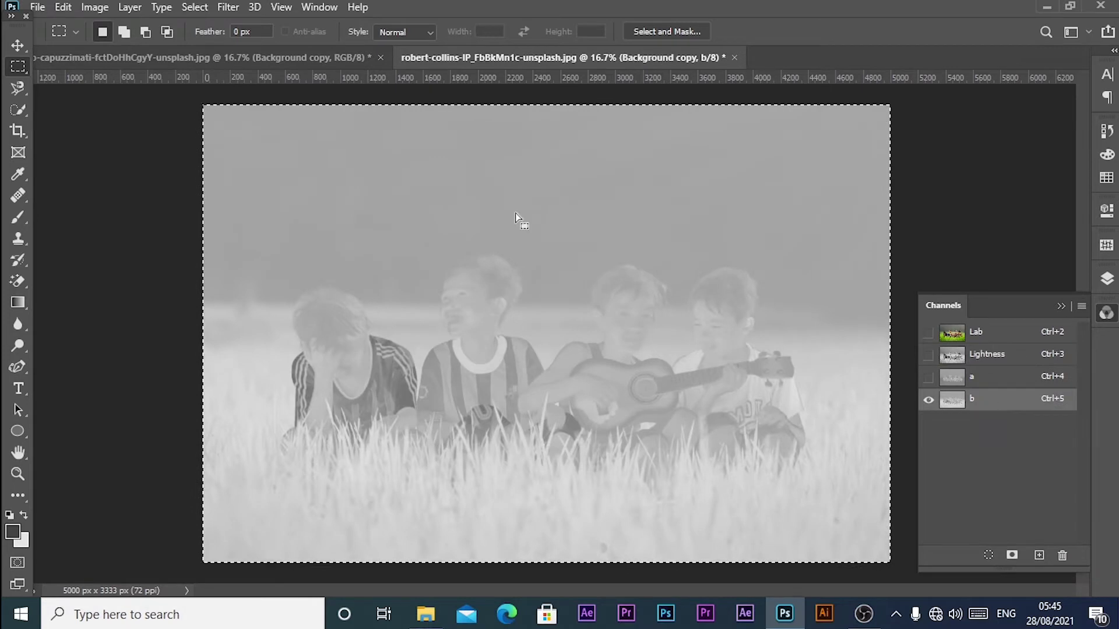
click(64, 8)
click(120, 153)
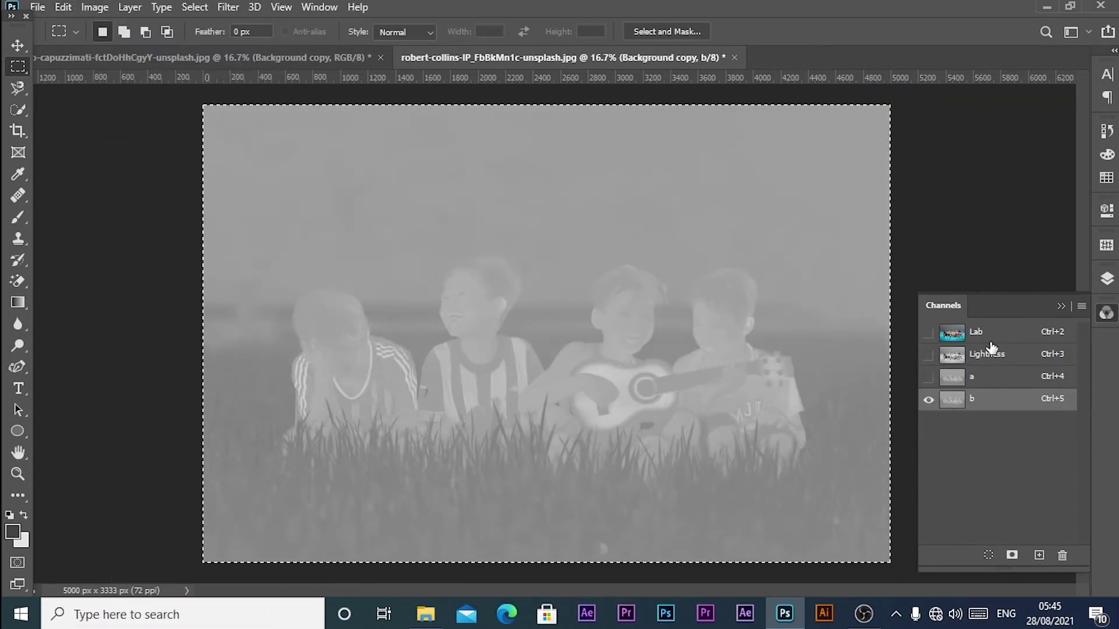
click(991, 334)
click(1107, 279)
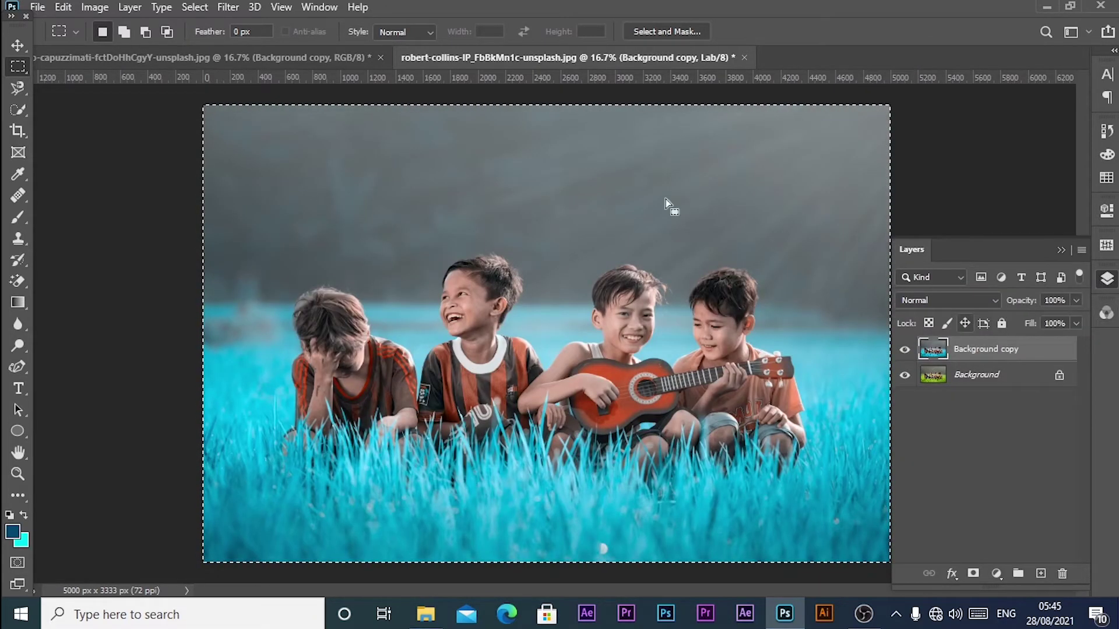
click(93, 7)
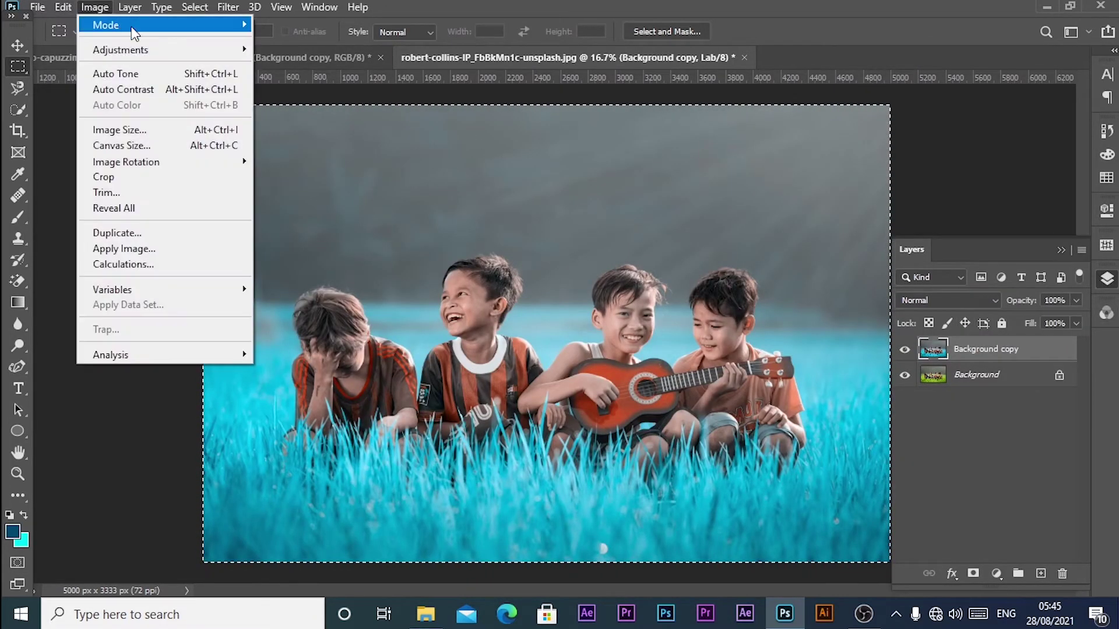
mouse_move(162, 25)
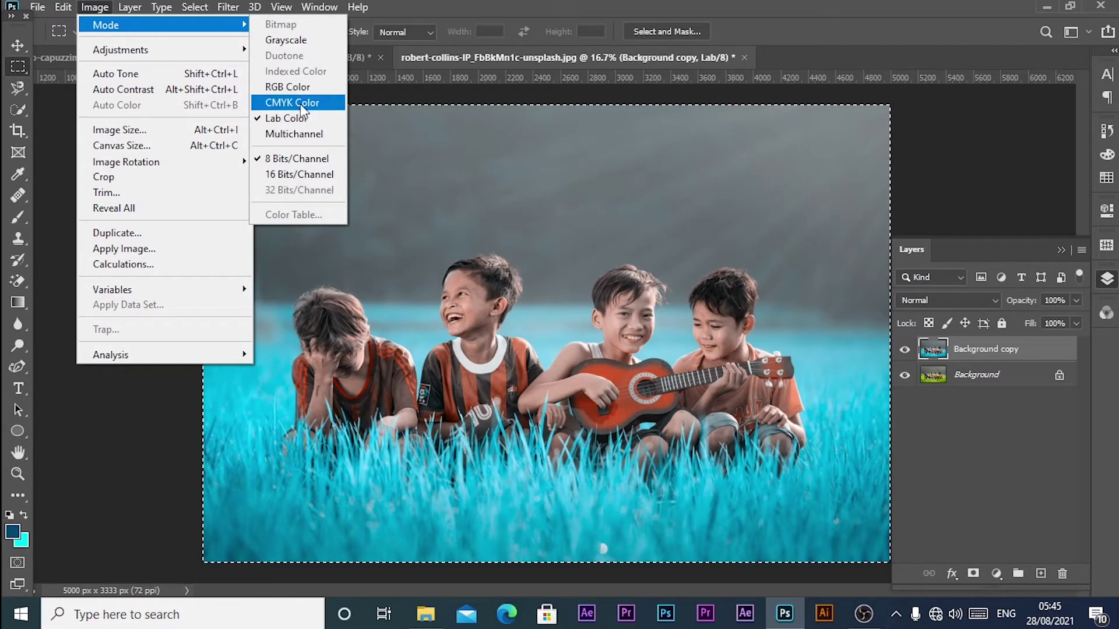
- Convert the teal boys photo to RGB Color without flattening, and select the Move tool
click(290, 87)
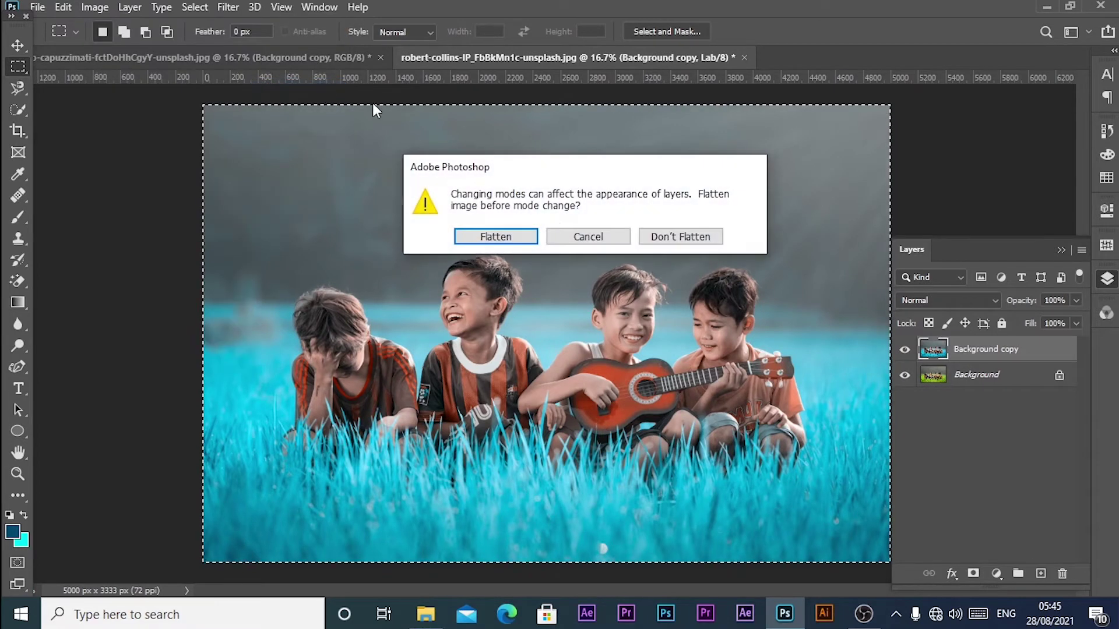
click(681, 236)
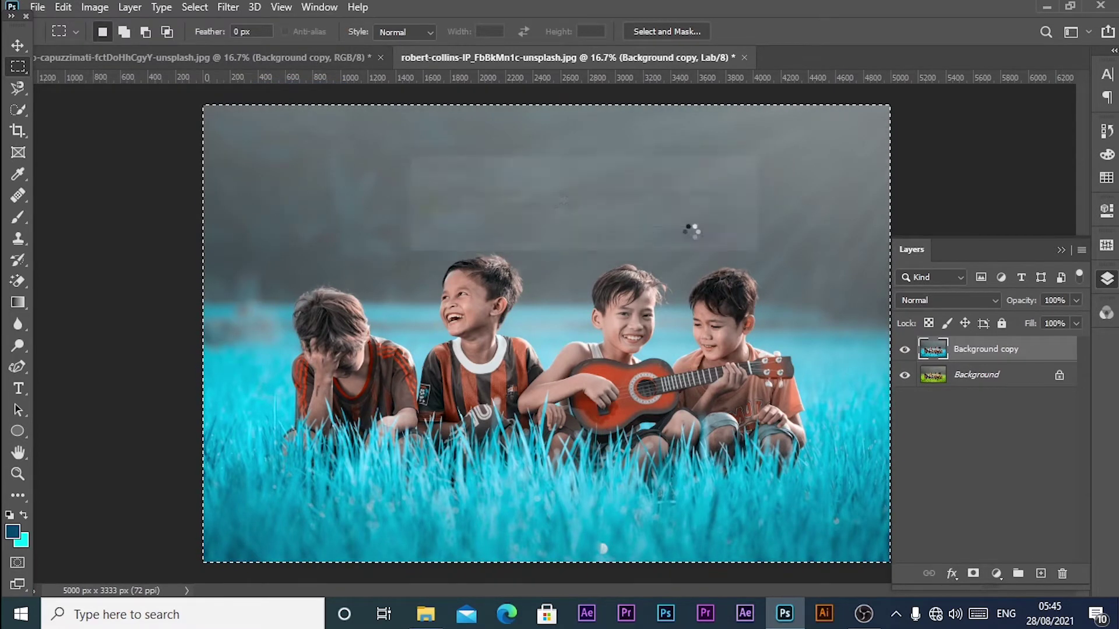
click(17, 46)
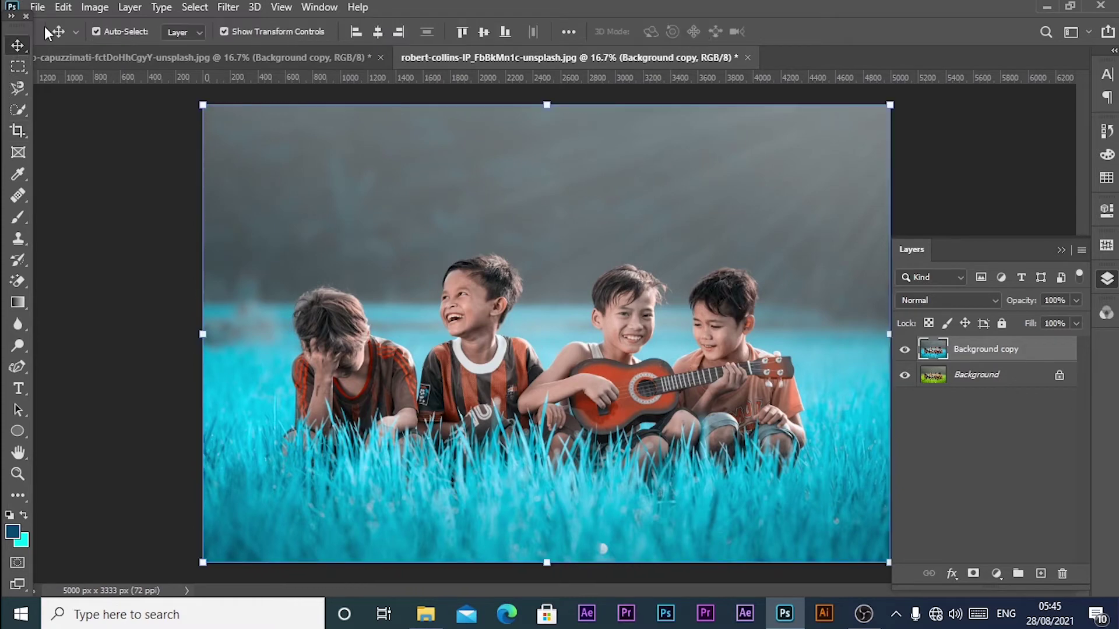
click(37, 7)
click(82, 38)
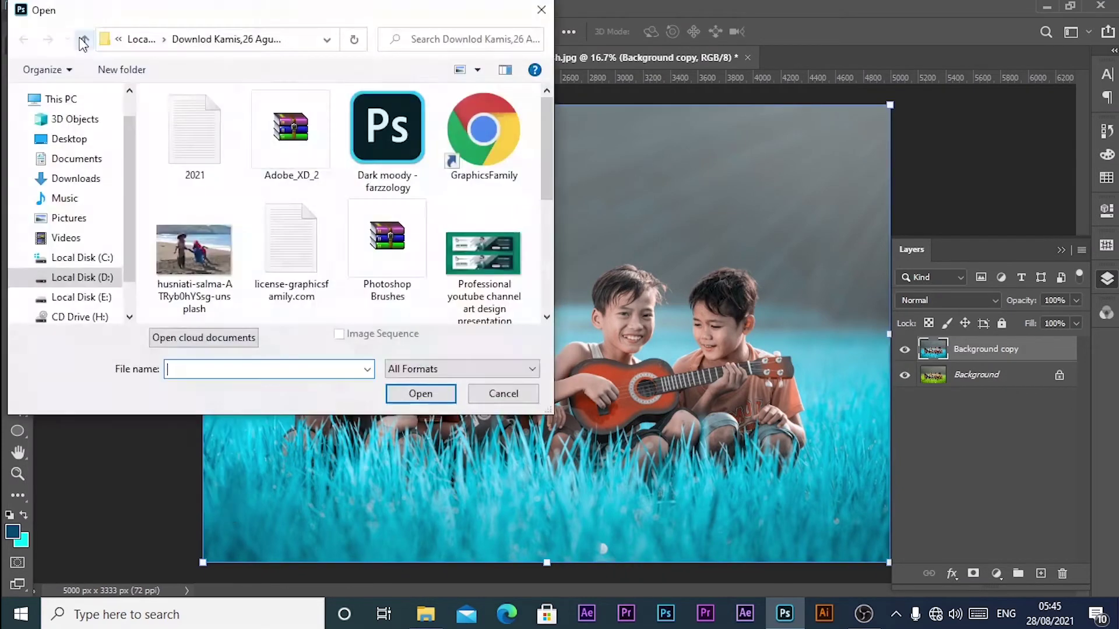
- Open the beach rope-pull photo, convert it to Lab Color and duplicate Background
click(214, 258)
click(422, 396)
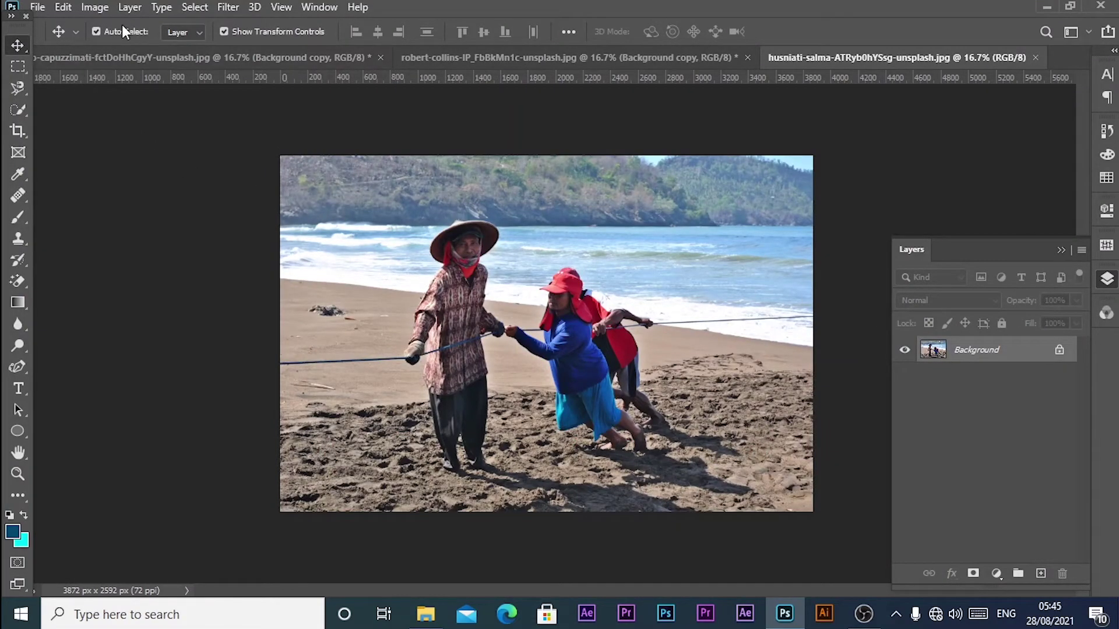
click(95, 7)
mouse_move(106, 24)
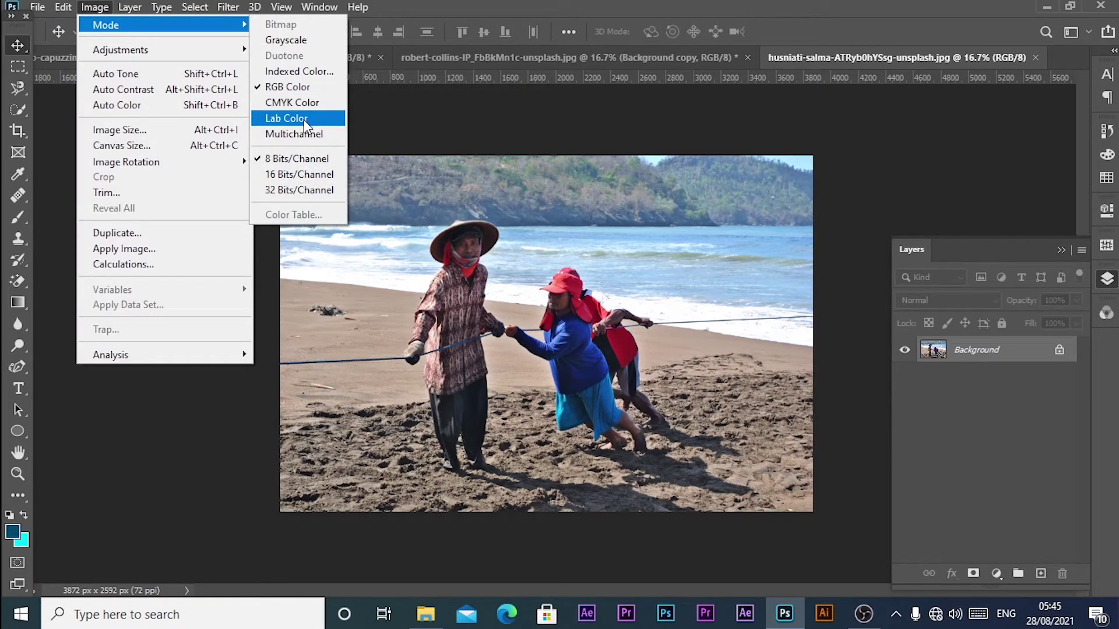
click(305, 121)
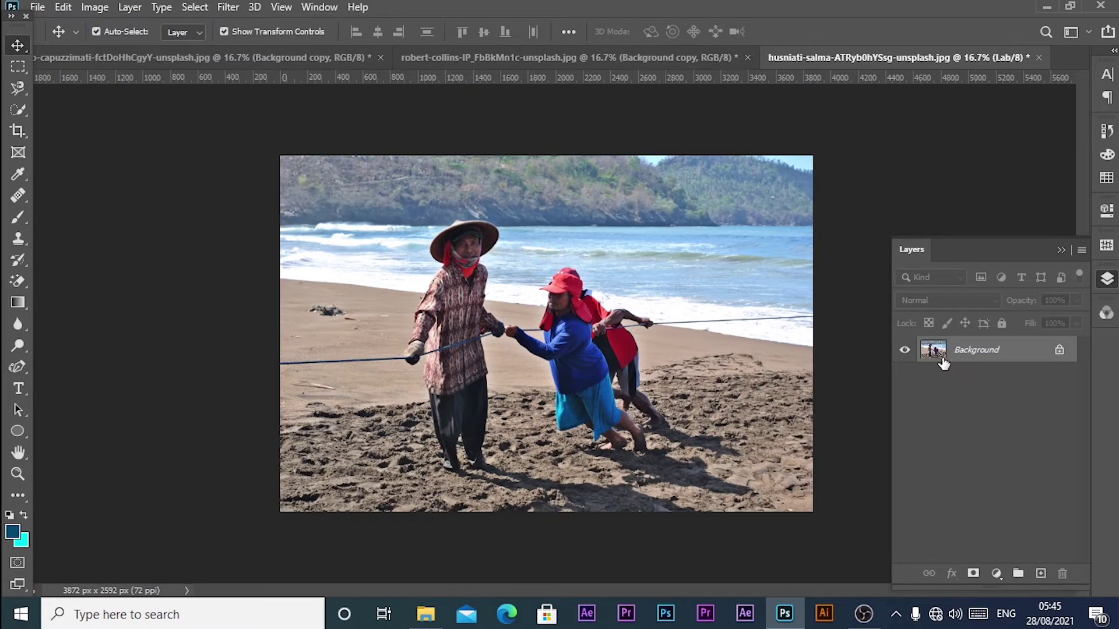
drag(937, 357, 1042, 574)
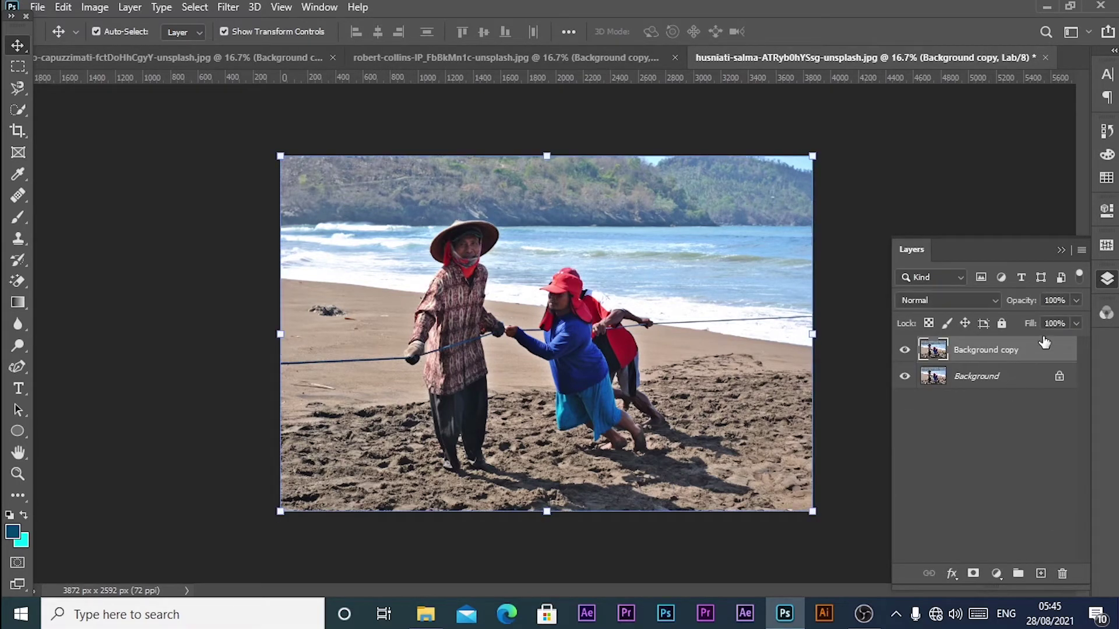
- Select the whole a channel of the beach photo and copy it
click(1106, 314)
click(982, 382)
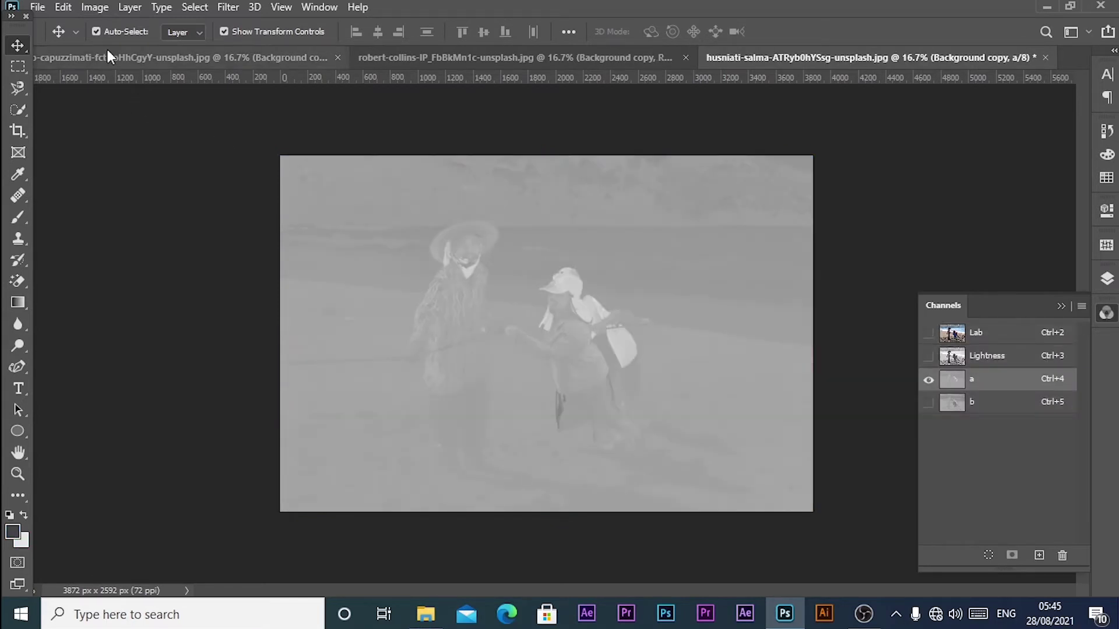
click(18, 66)
drag(269, 147, 842, 537)
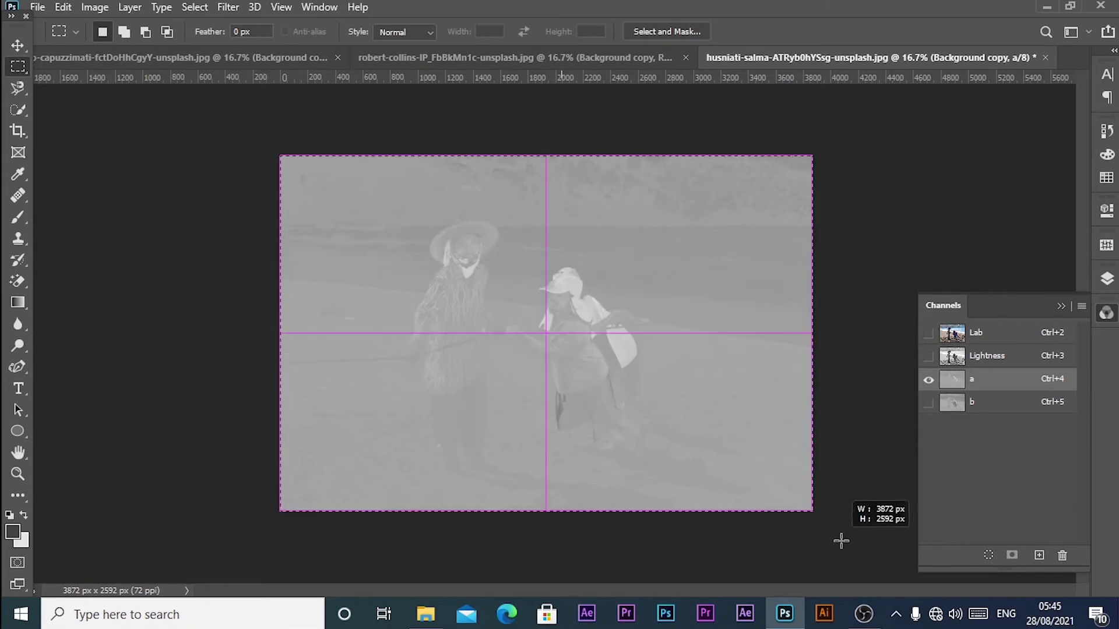
click(63, 7)
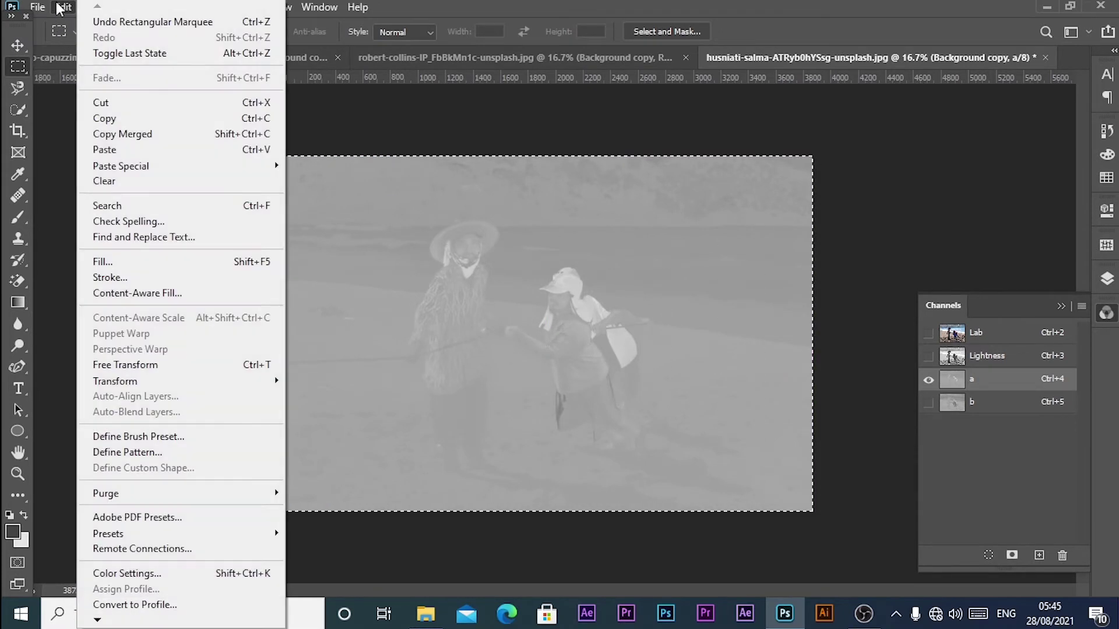
click(87, 116)
- Paste the a channel into the b channel and view the Lab composite
click(956, 403)
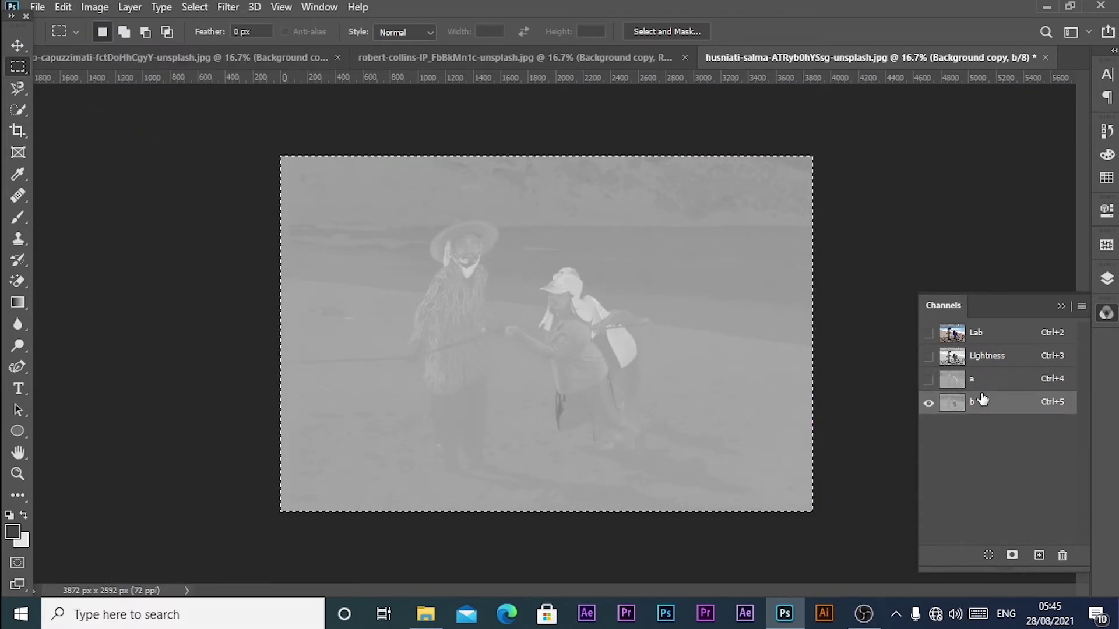
click(63, 7)
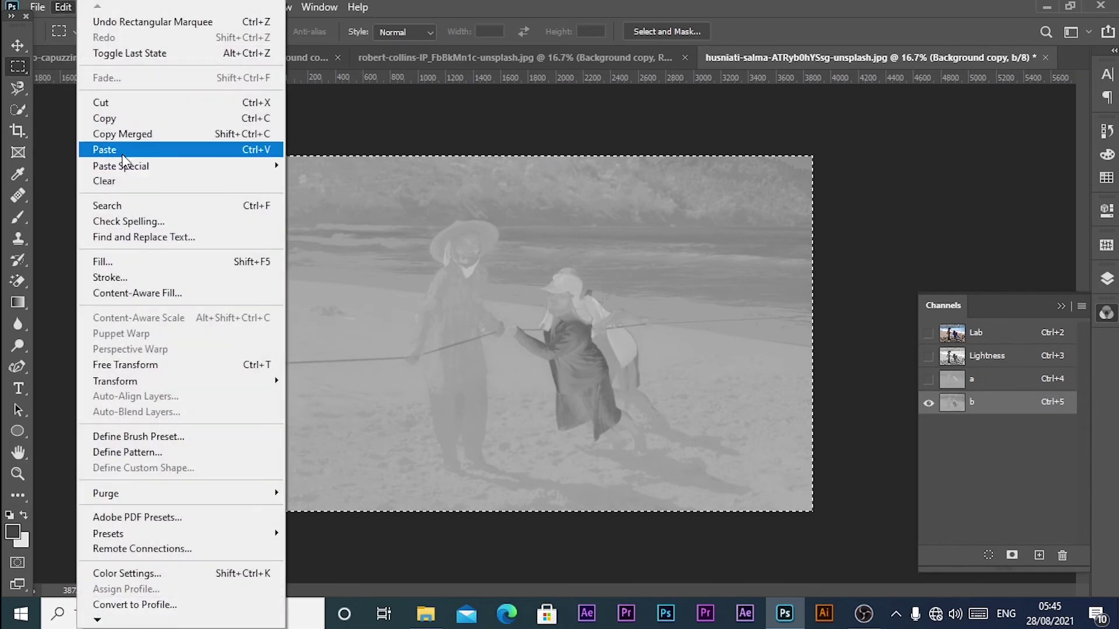
click(118, 150)
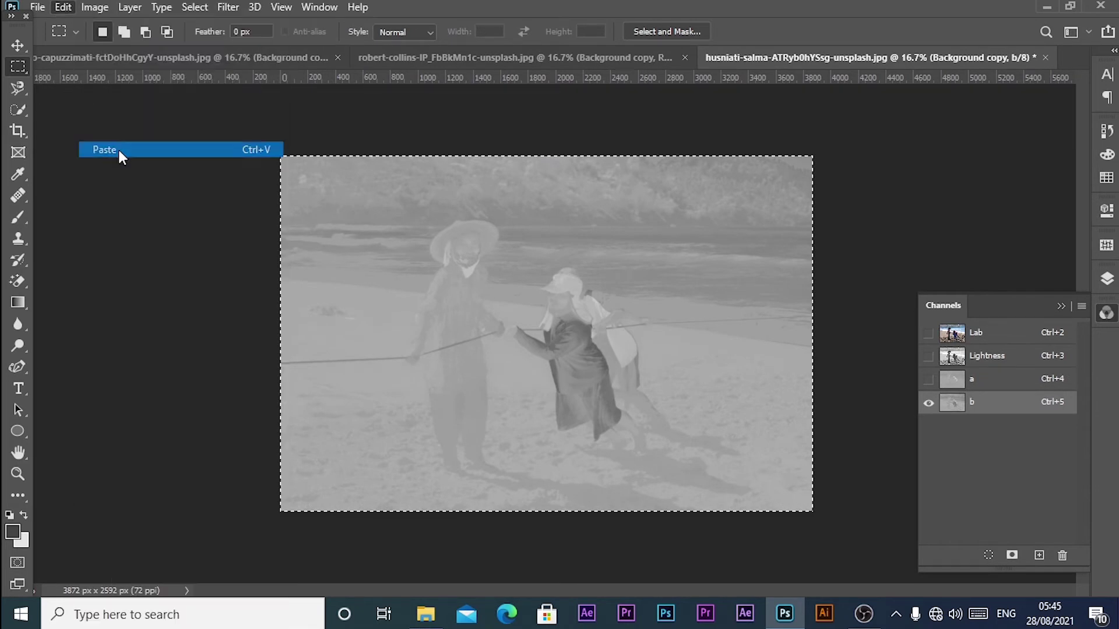
click(985, 332)
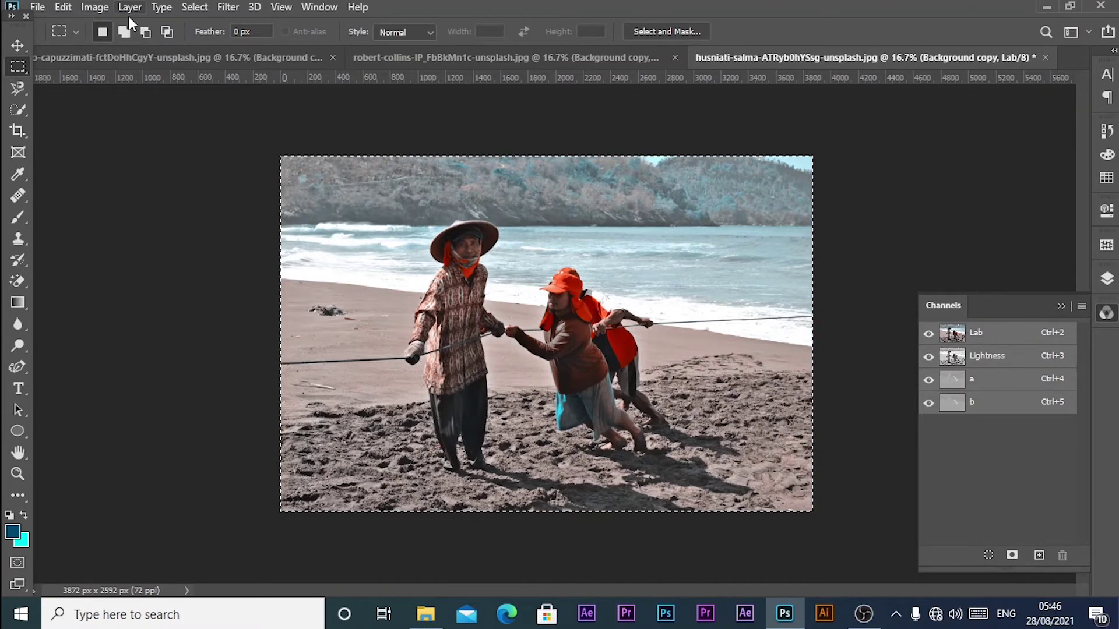
- Convert the teal beach photo to RGB Color without flattening its layers
click(1106, 279)
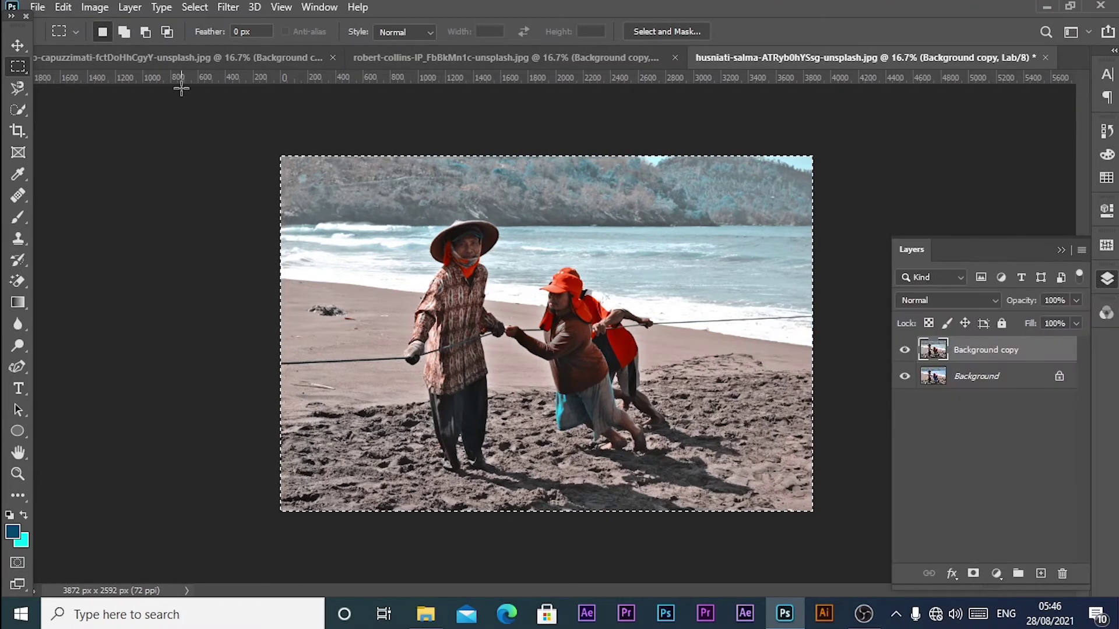
click(94, 7)
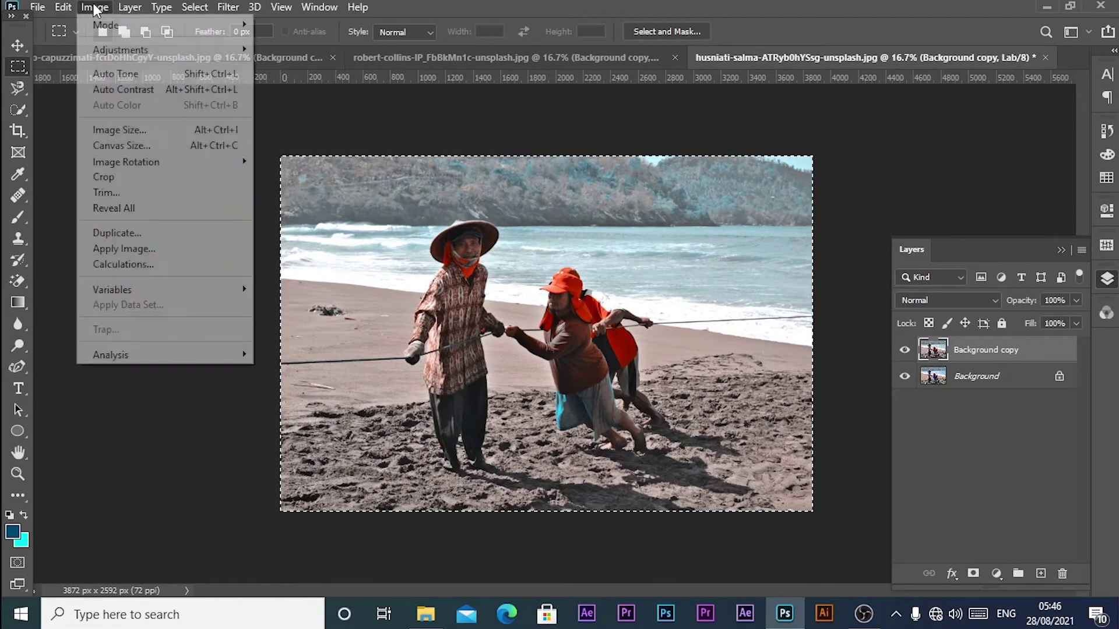
mouse_move(123, 24)
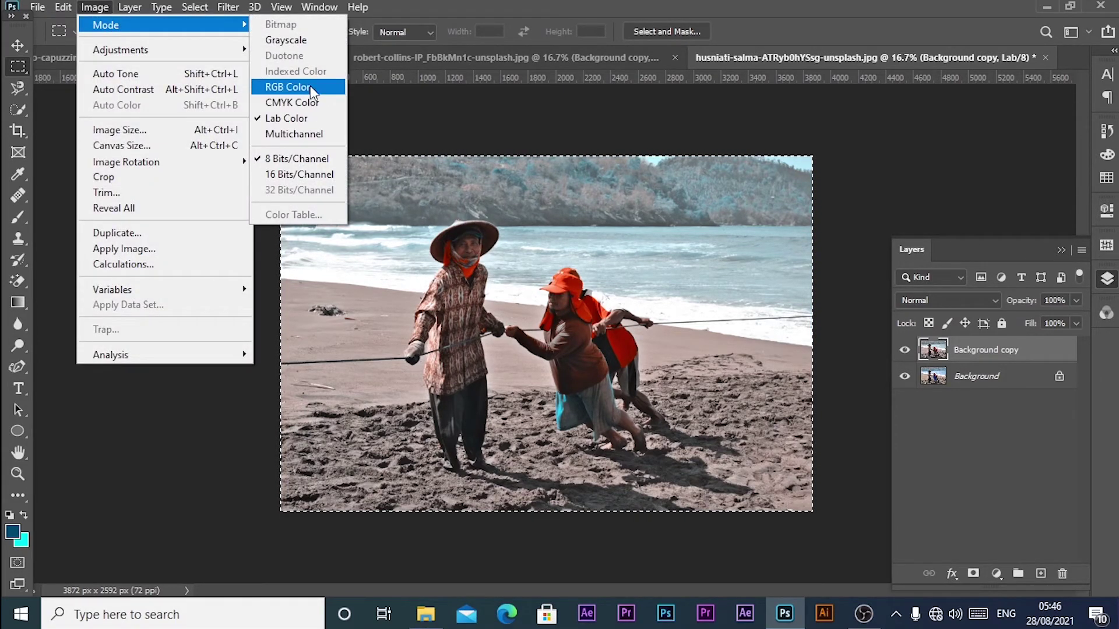
click(312, 91)
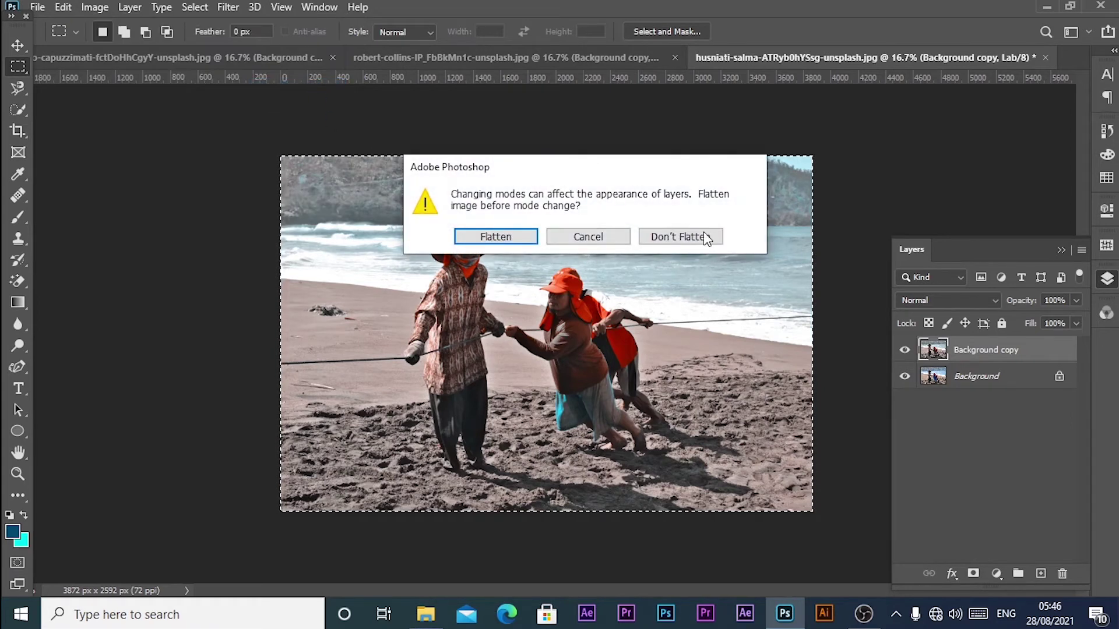
click(706, 239)
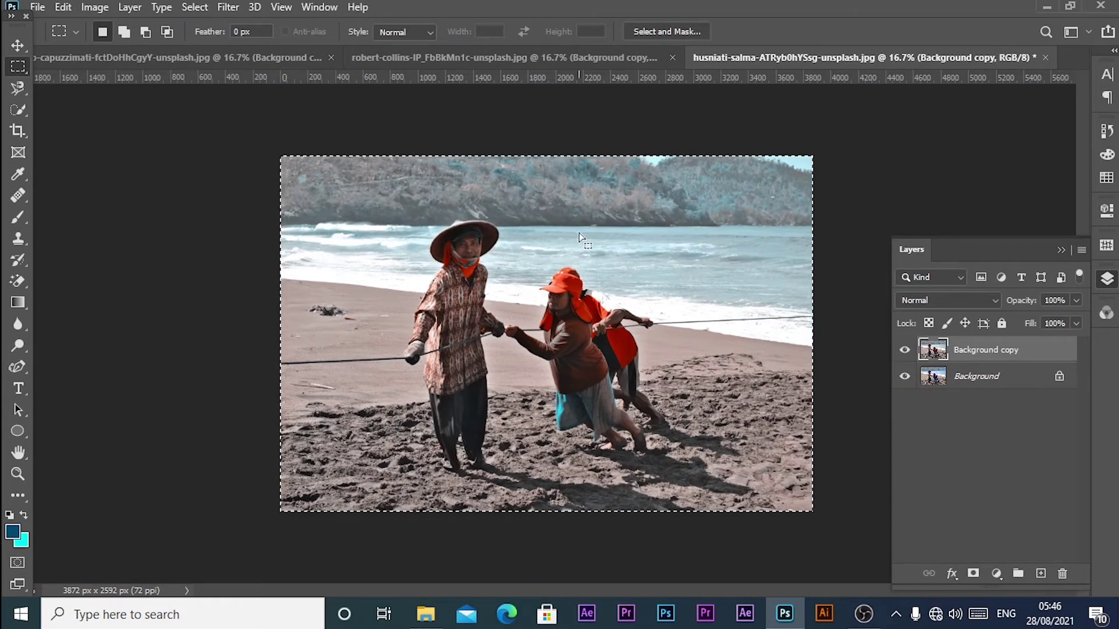
- Deselect with Ctrl+D, choose the Move tool and return to the boys-with-guitar photo
key(ctrl+d)
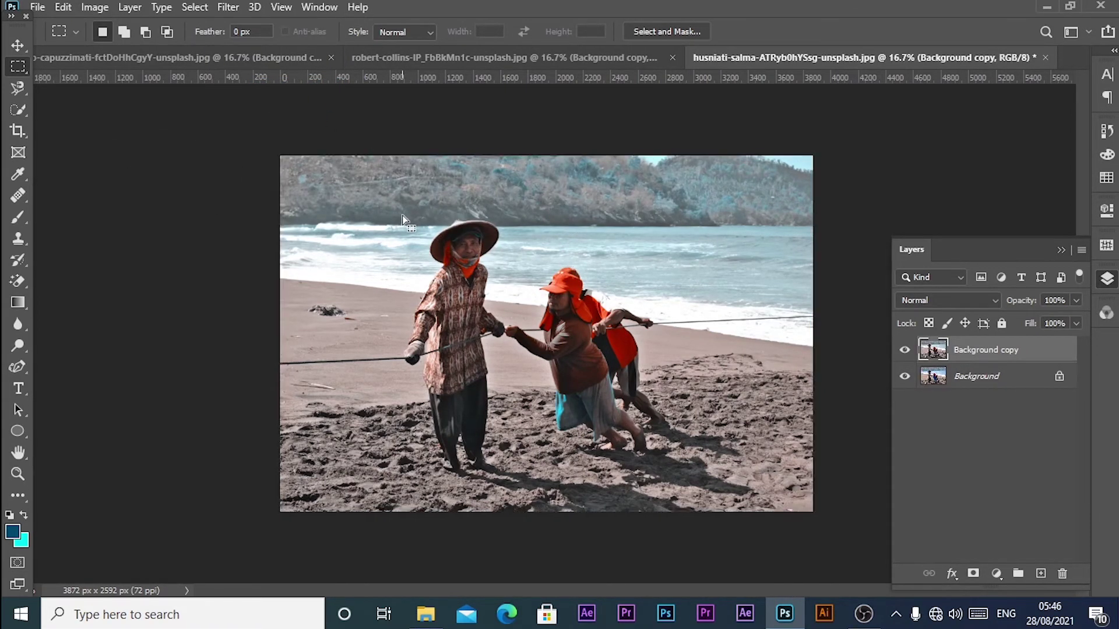
key(v)
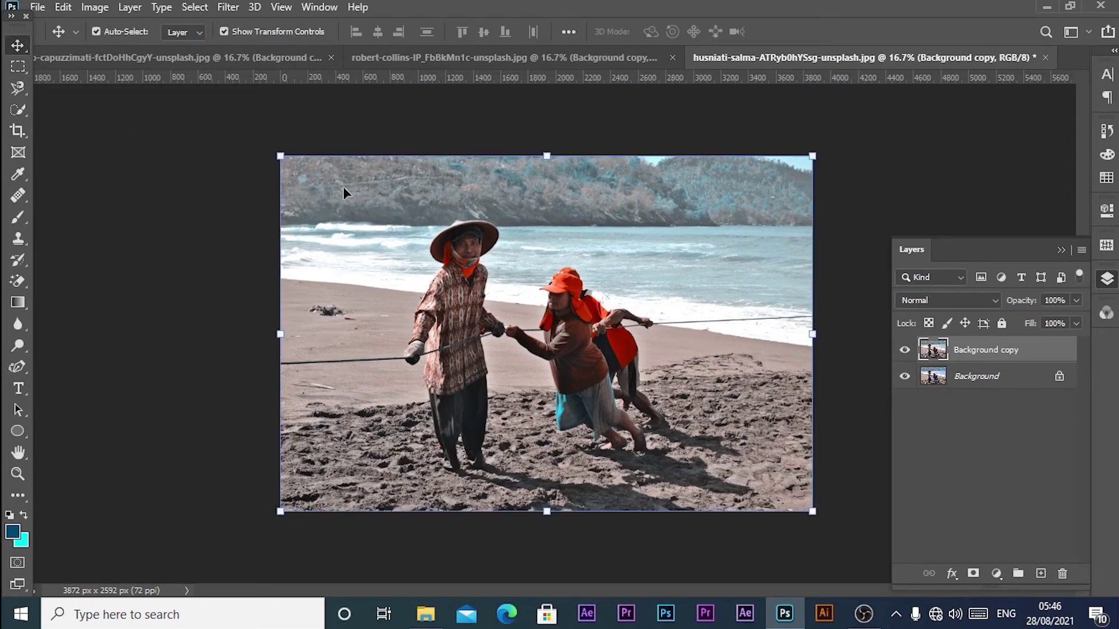
click(604, 57)
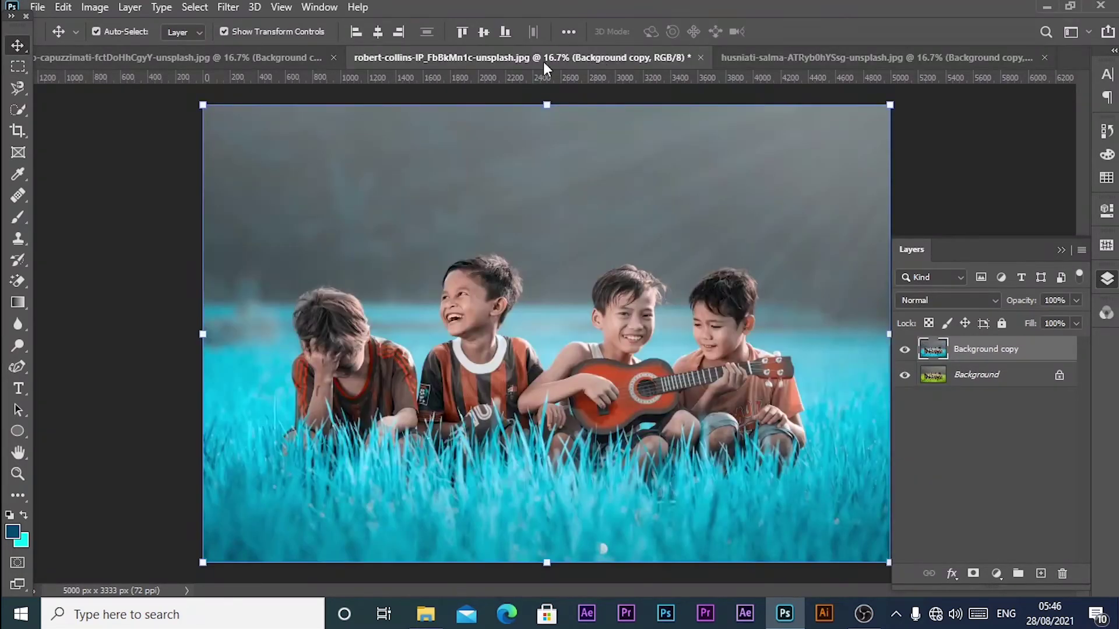
- Compare the teal farmer, boys-with-guitar and beach photos one after another
click(191, 56)
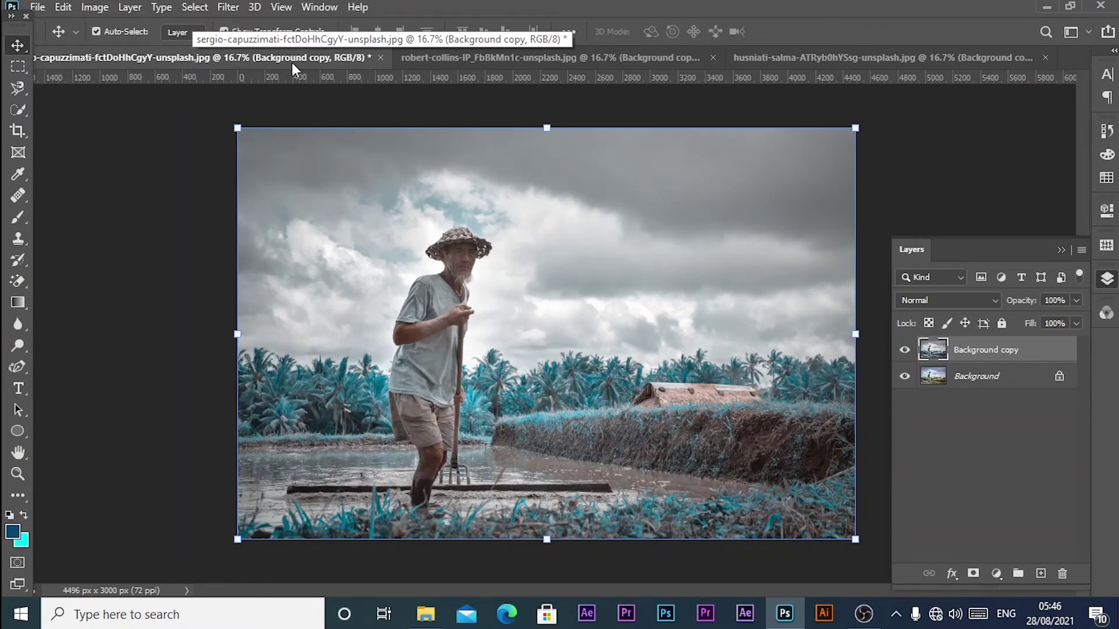
click(470, 60)
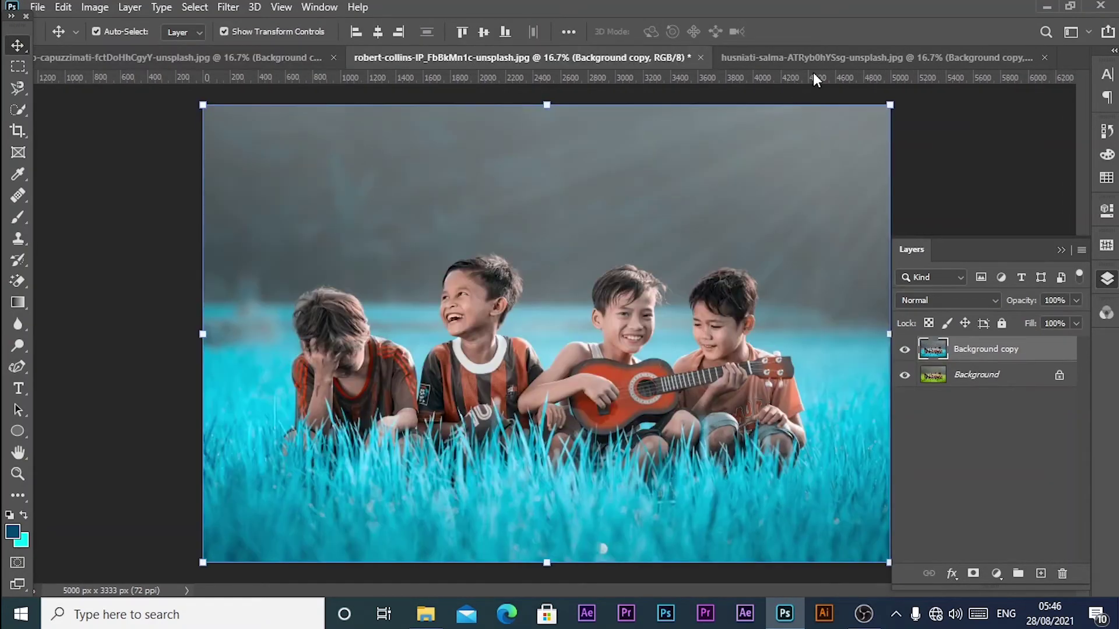
click(815, 58)
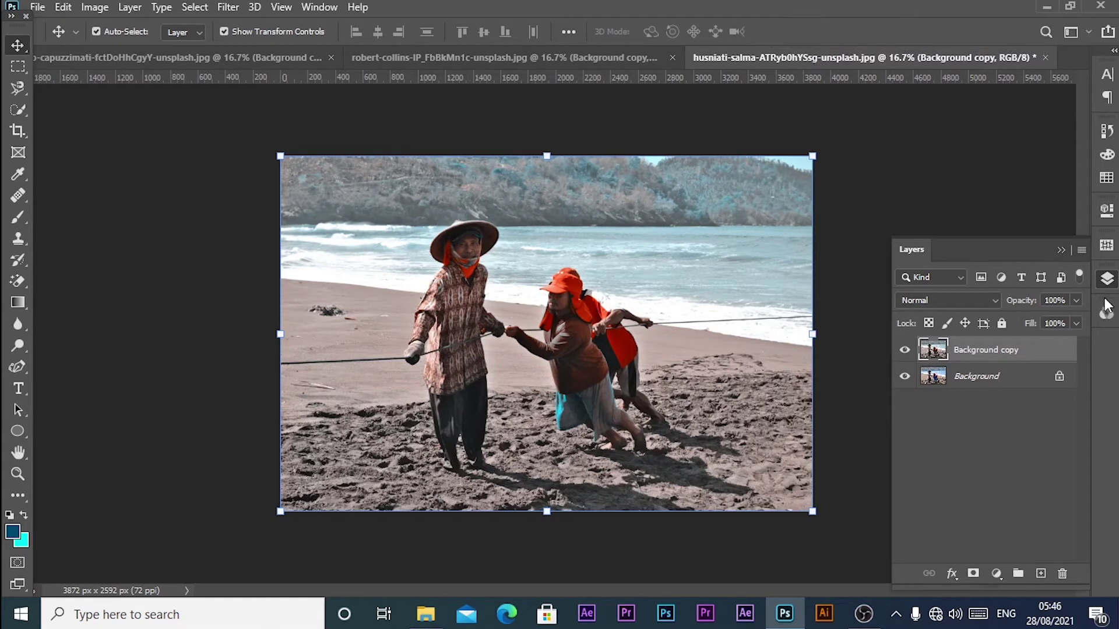
- Collapse the Layers panel, then zoom in and back out on the beach photo
click(1107, 280)
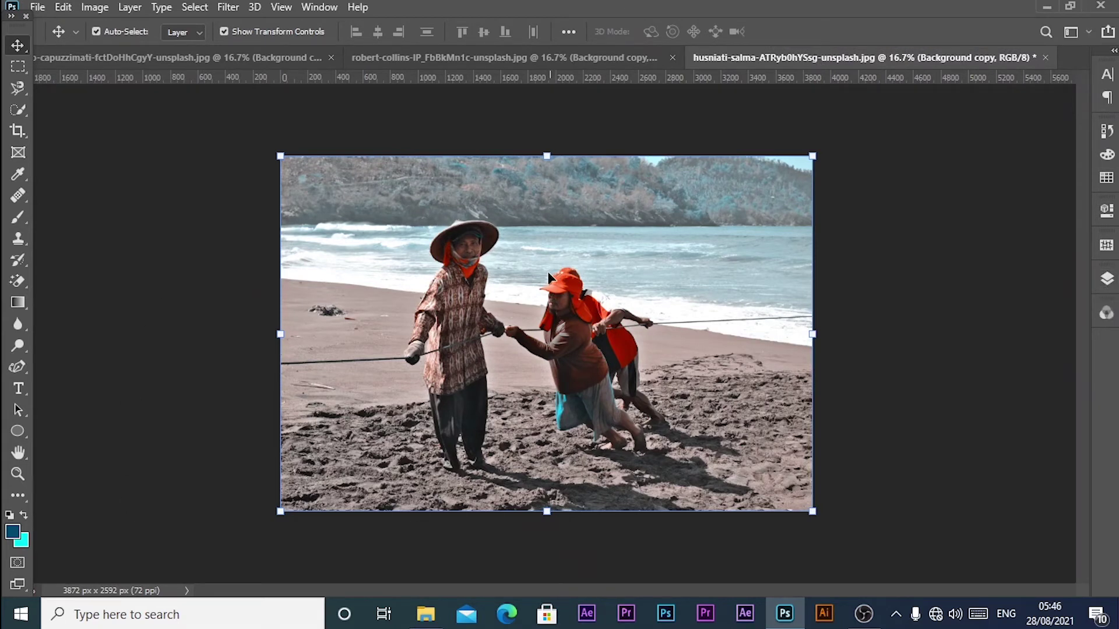
key(z)
click(535, 239)
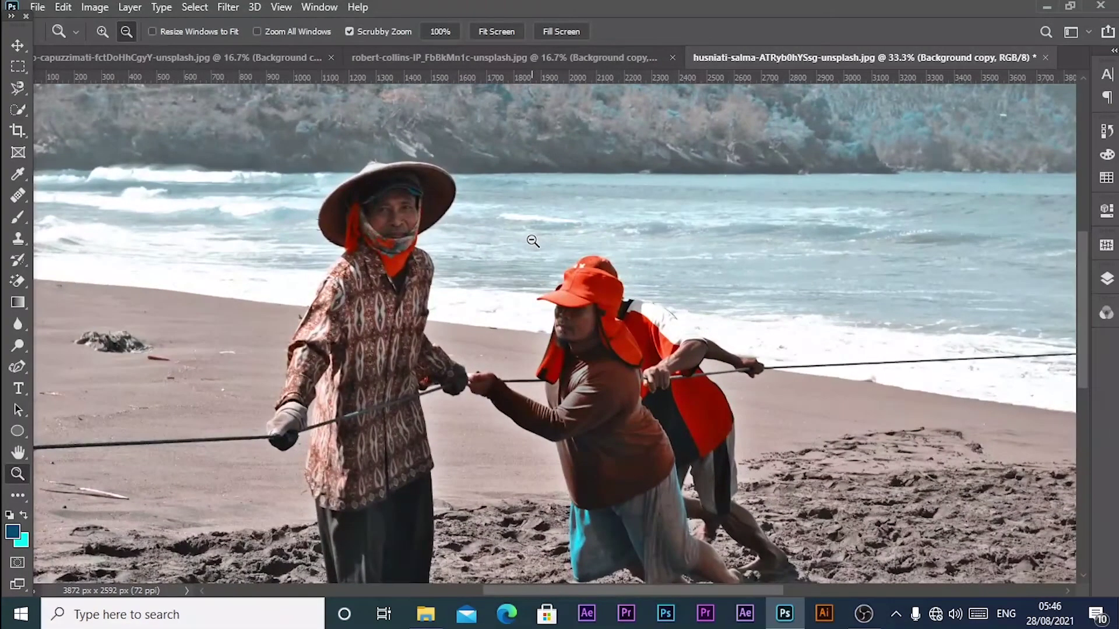
click(532, 239)
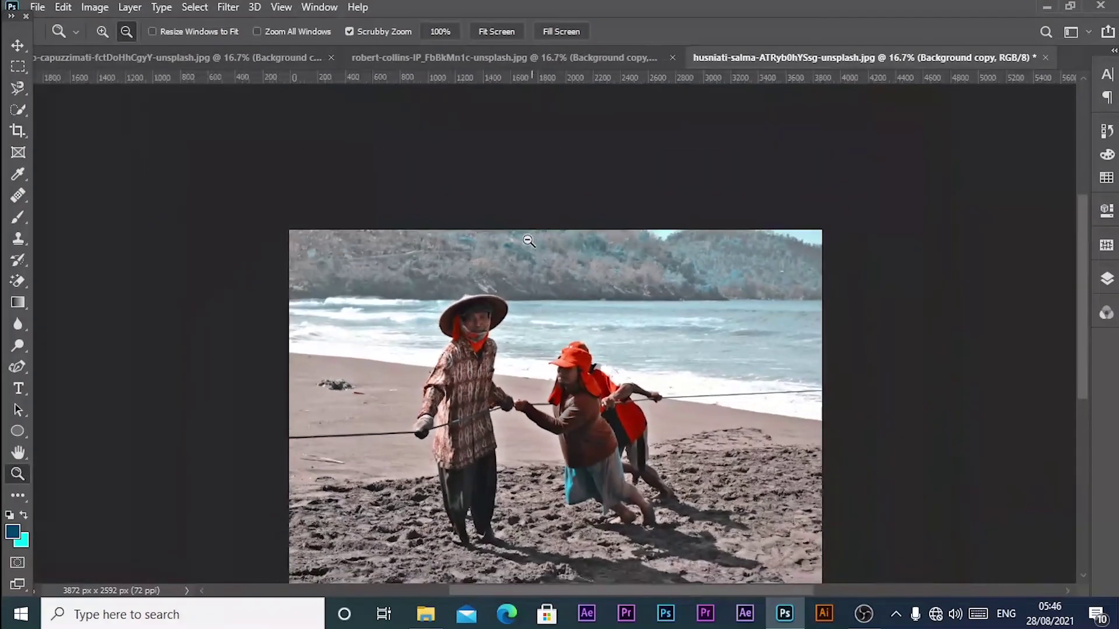
- Clear the selection on the boys-with-guitar photo with Ctrl+D, then return to the farmer photo
click(473, 63)
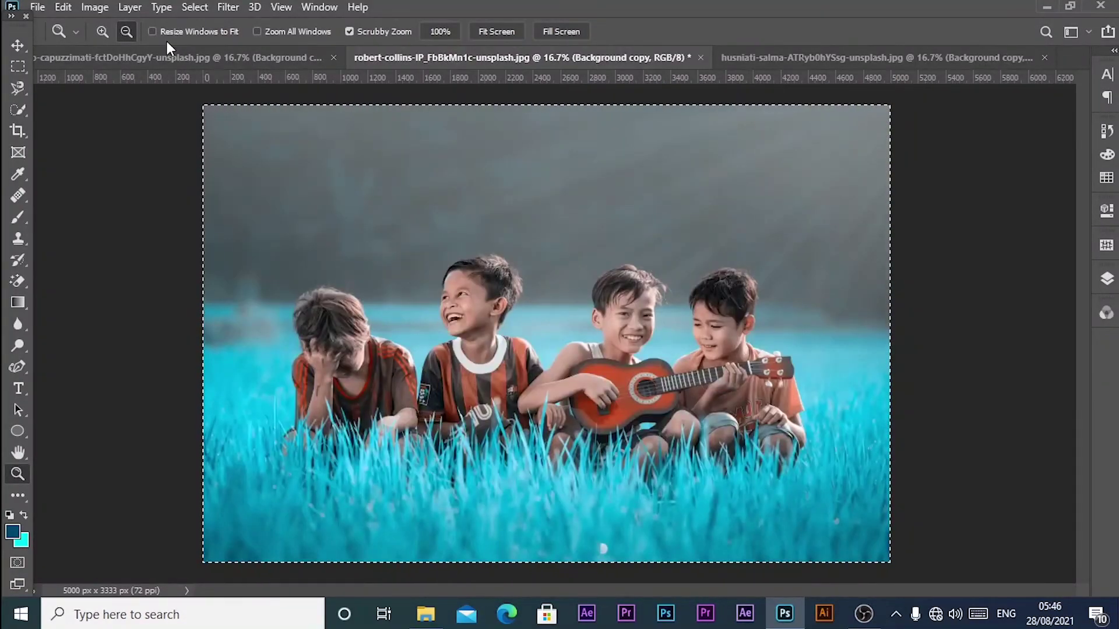
click(18, 66)
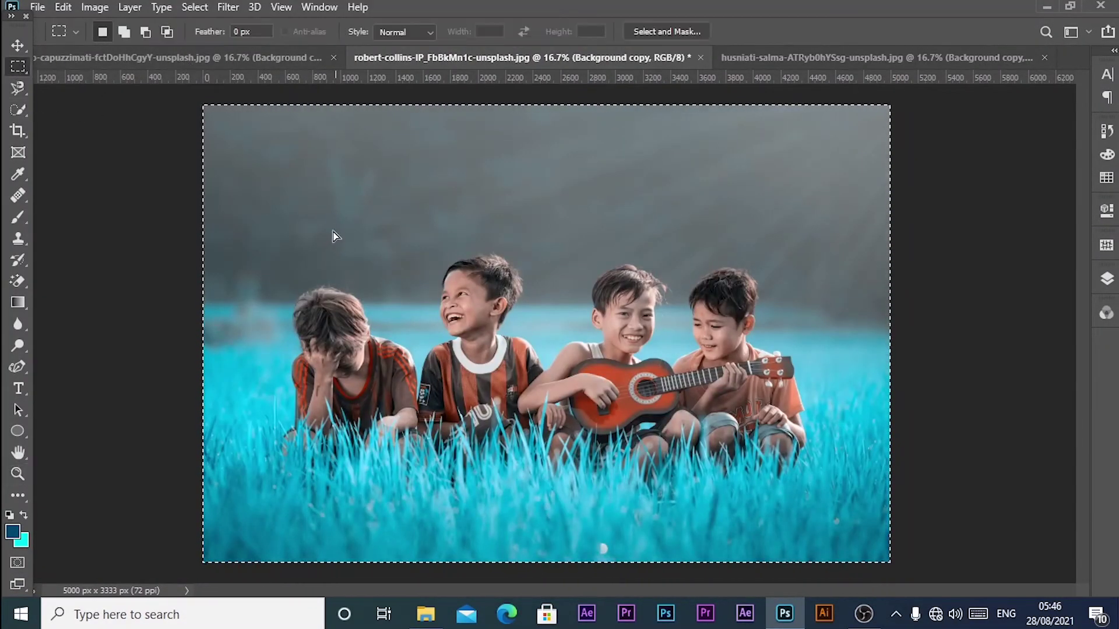
click(209, 56)
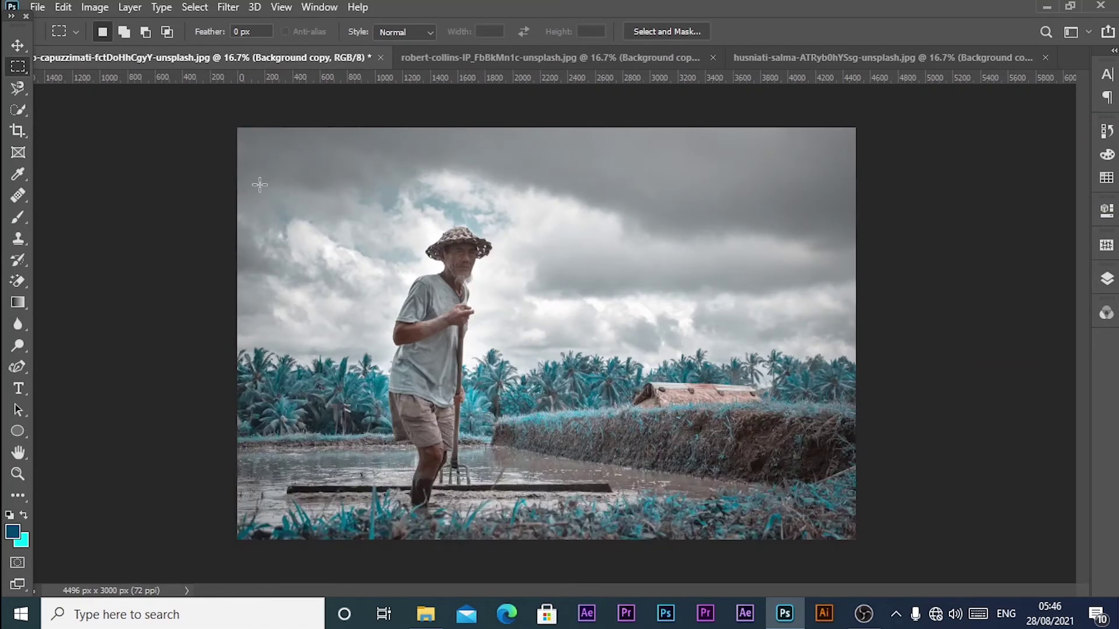
click(513, 57)
key(ctrl+d)
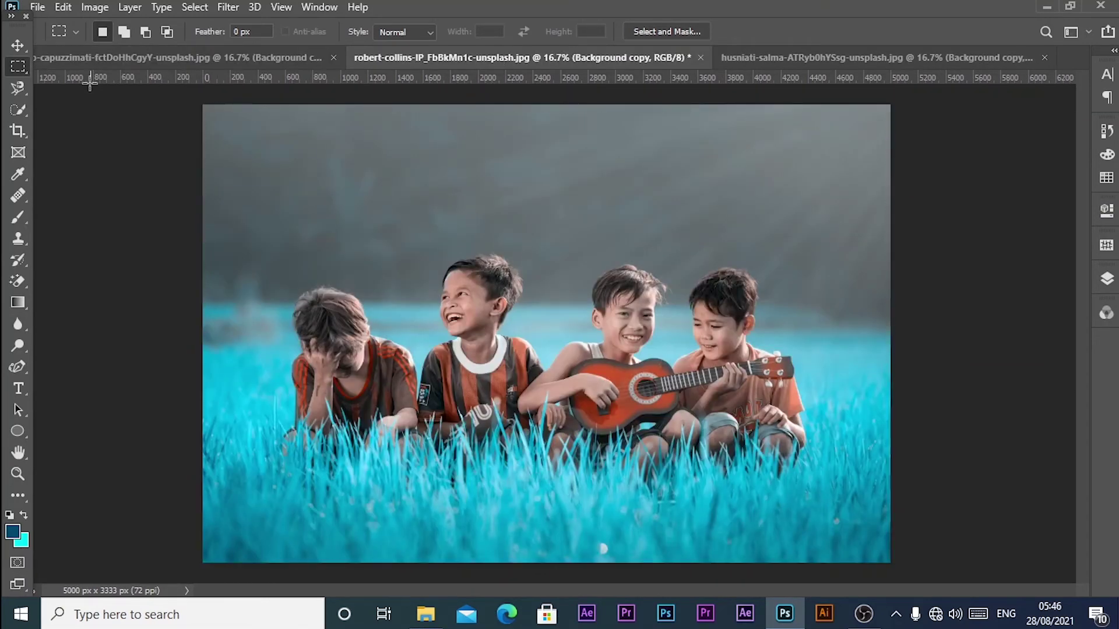
click(76, 56)
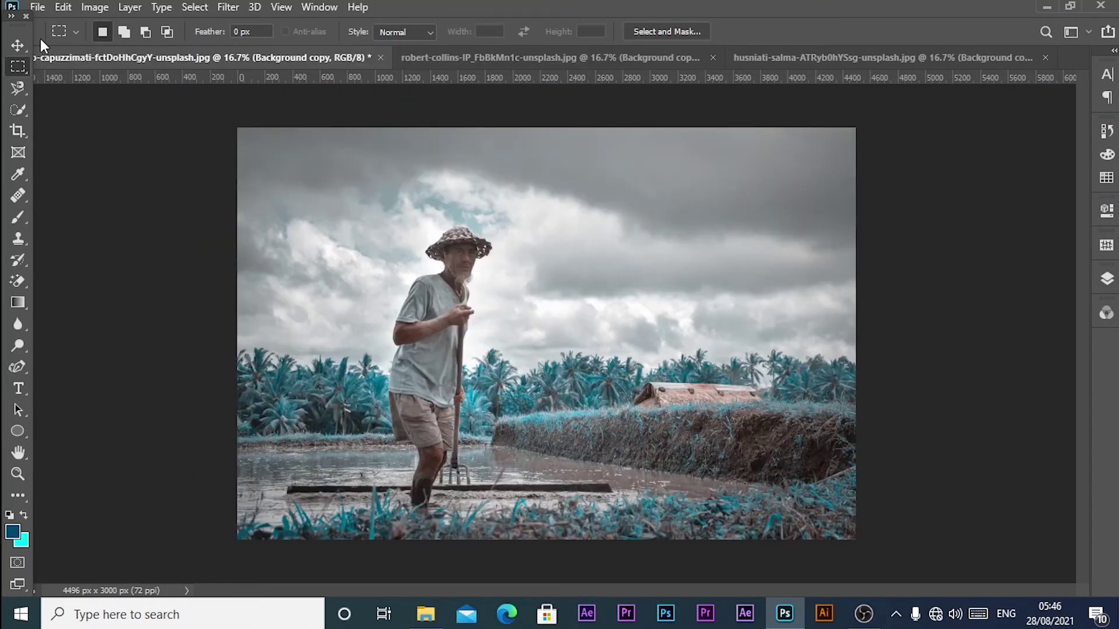
- Save the farmer photo as JPEG 'Image 4' in the BAHAN LIGHTROOM folder, accepting the JPEG options
click(37, 7)
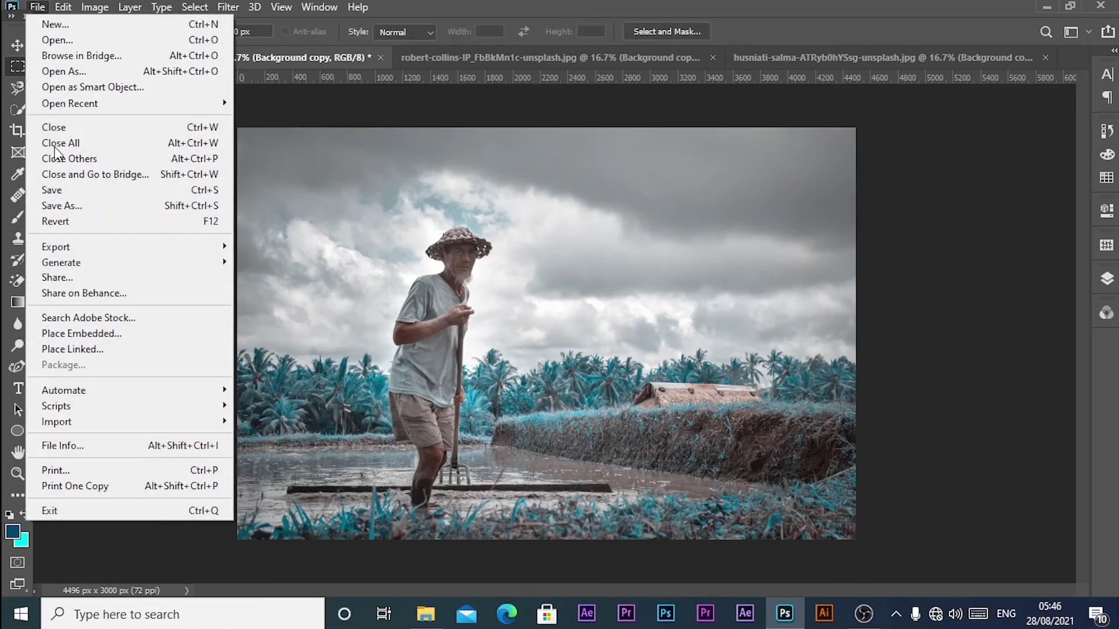
click(70, 205)
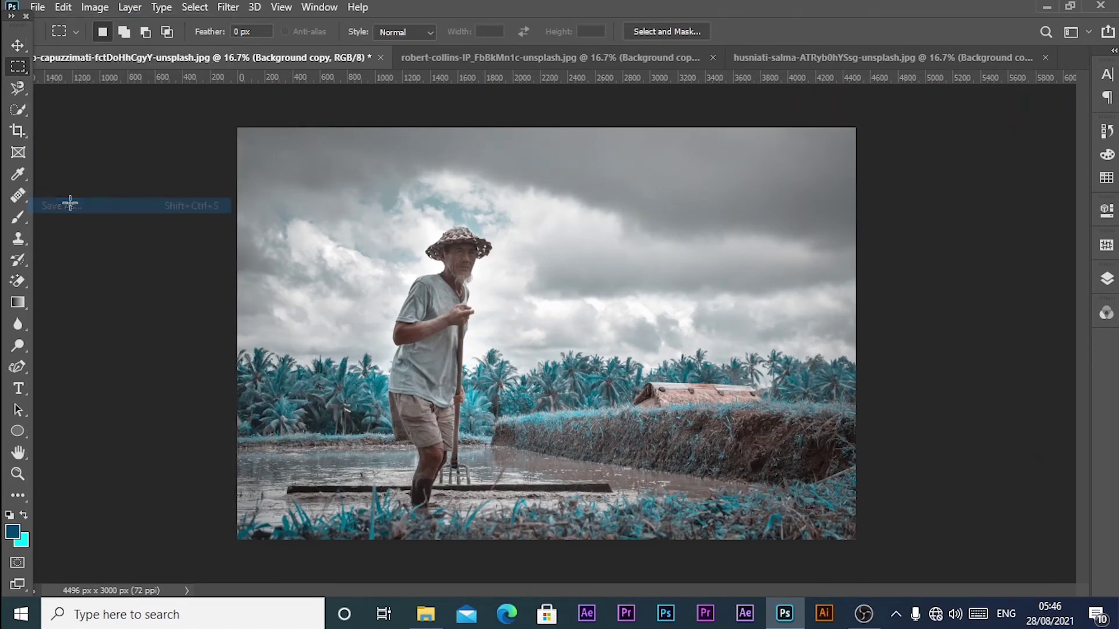
click(772, 503)
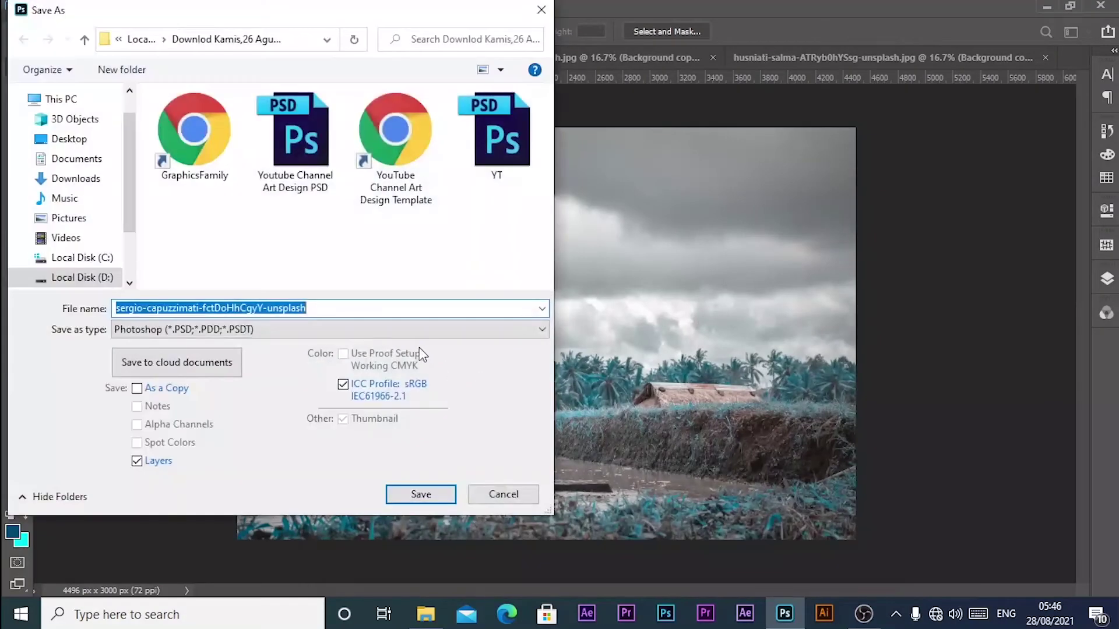
click(541, 329)
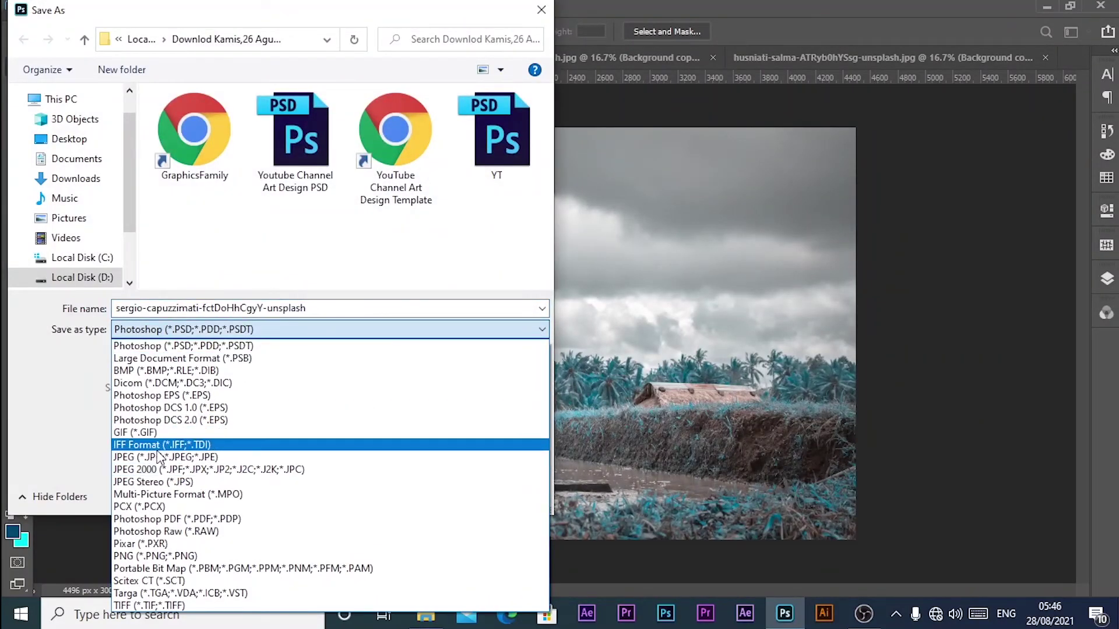
click(175, 456)
double_click(475, 212)
double_click(368, 313)
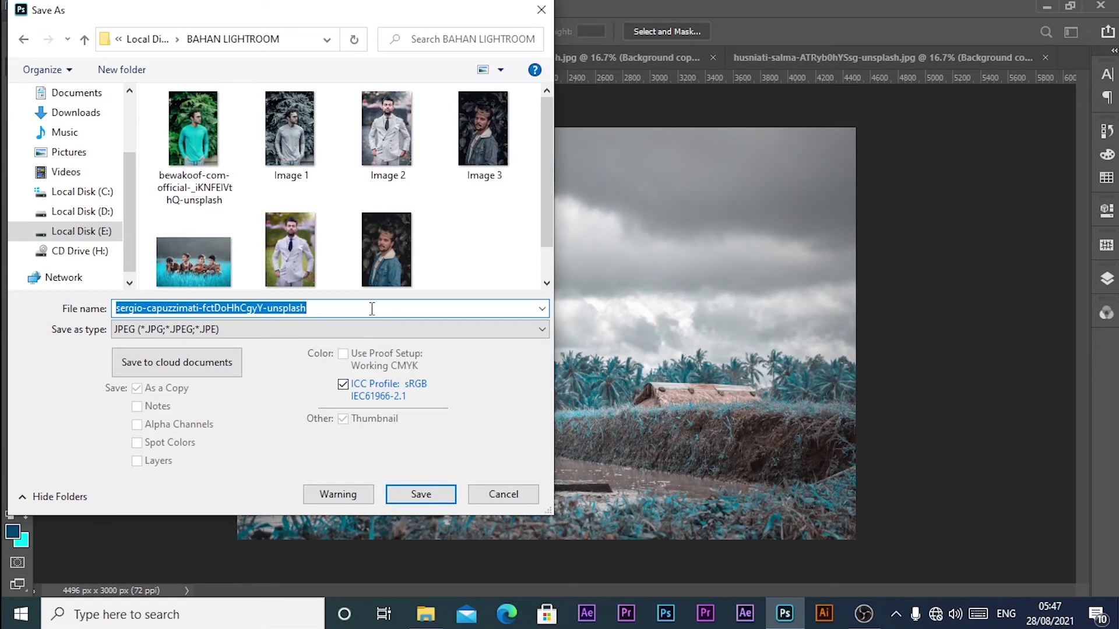
text(Image)
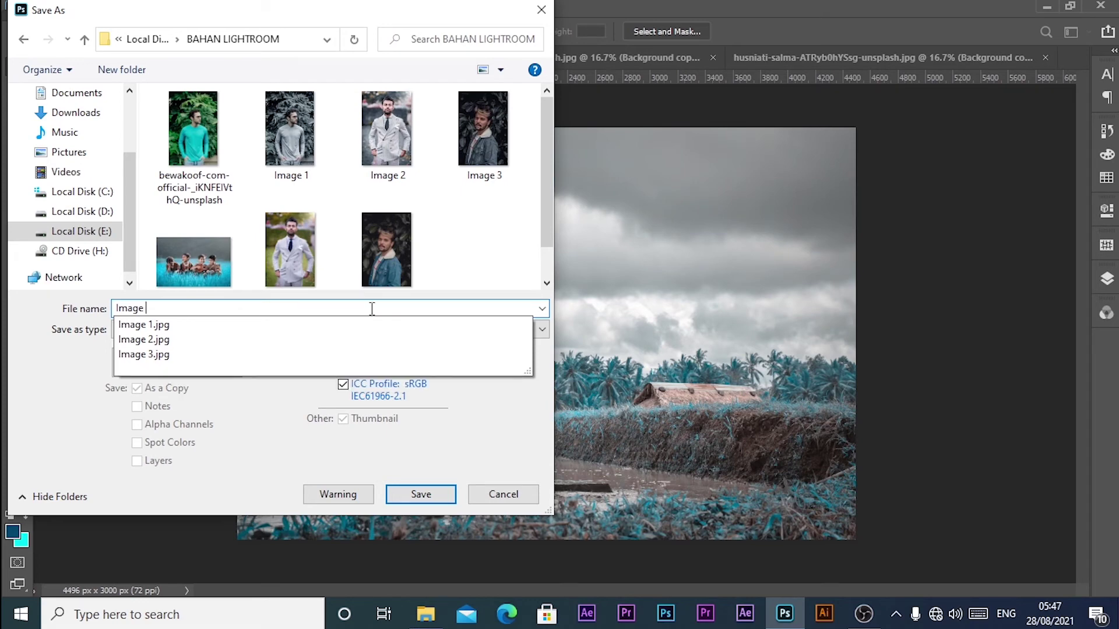
text( 4)
click(421, 494)
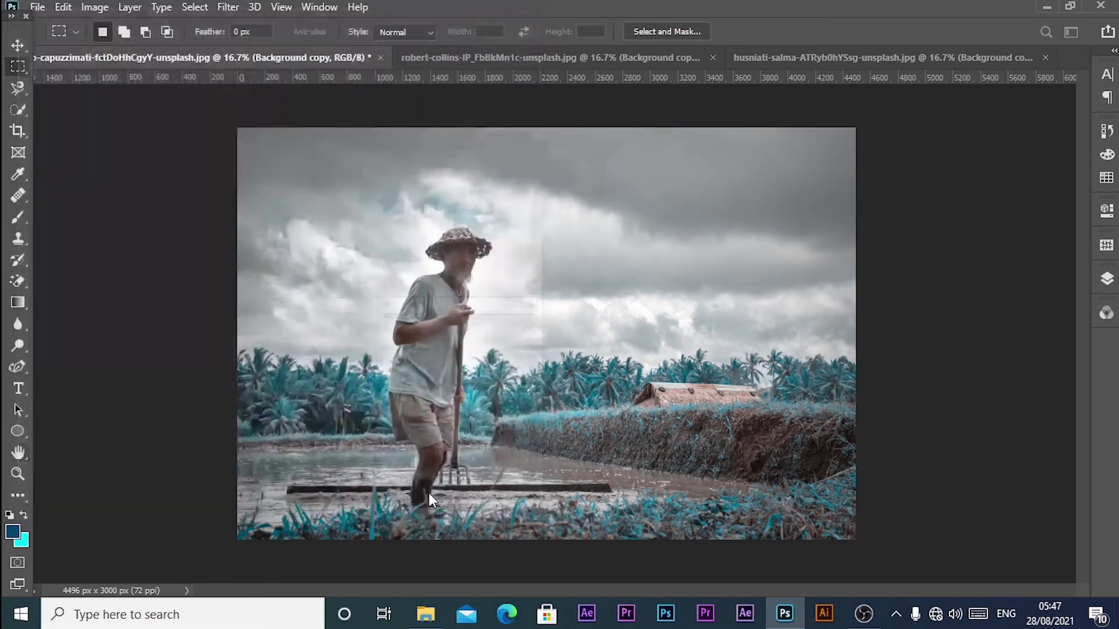
click(652, 127)
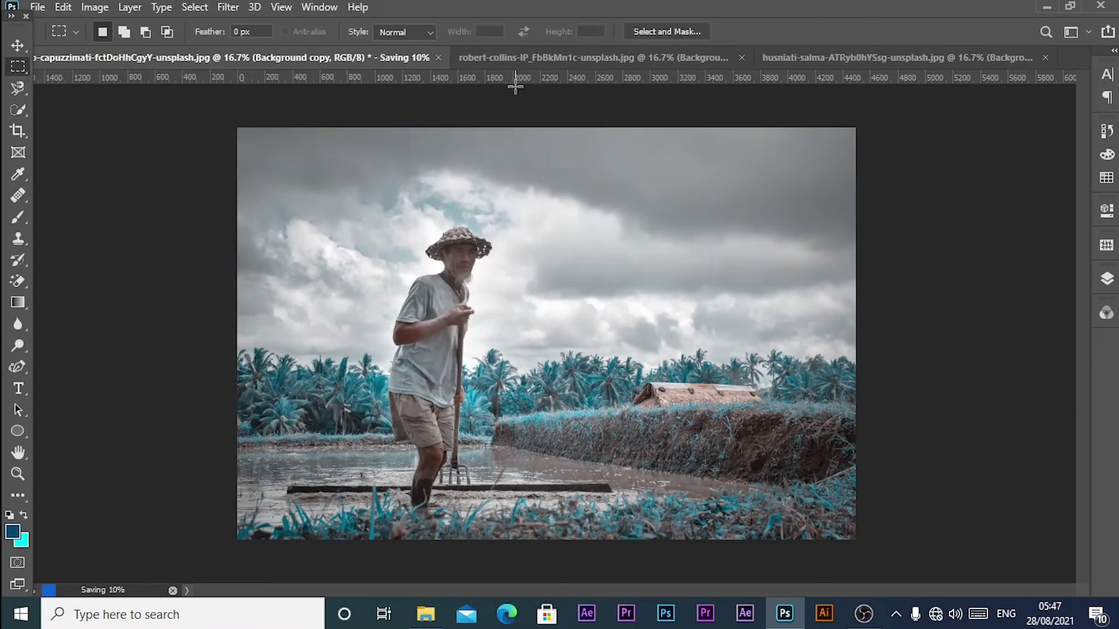
- Switch through the open photos to the beach photo
click(542, 57)
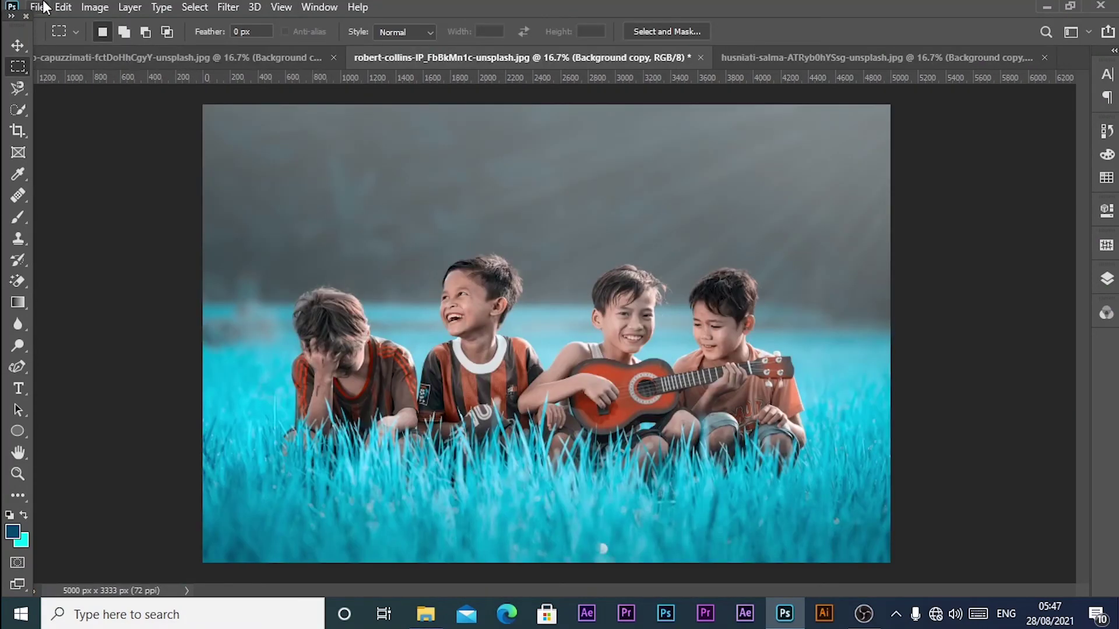
click(805, 57)
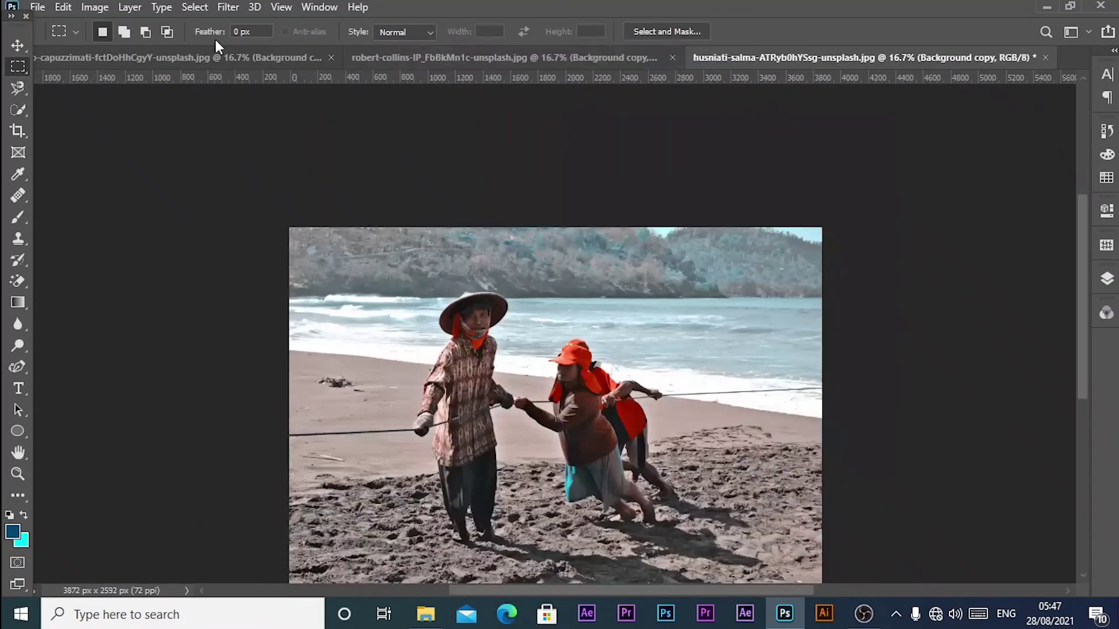
click(38, 7)
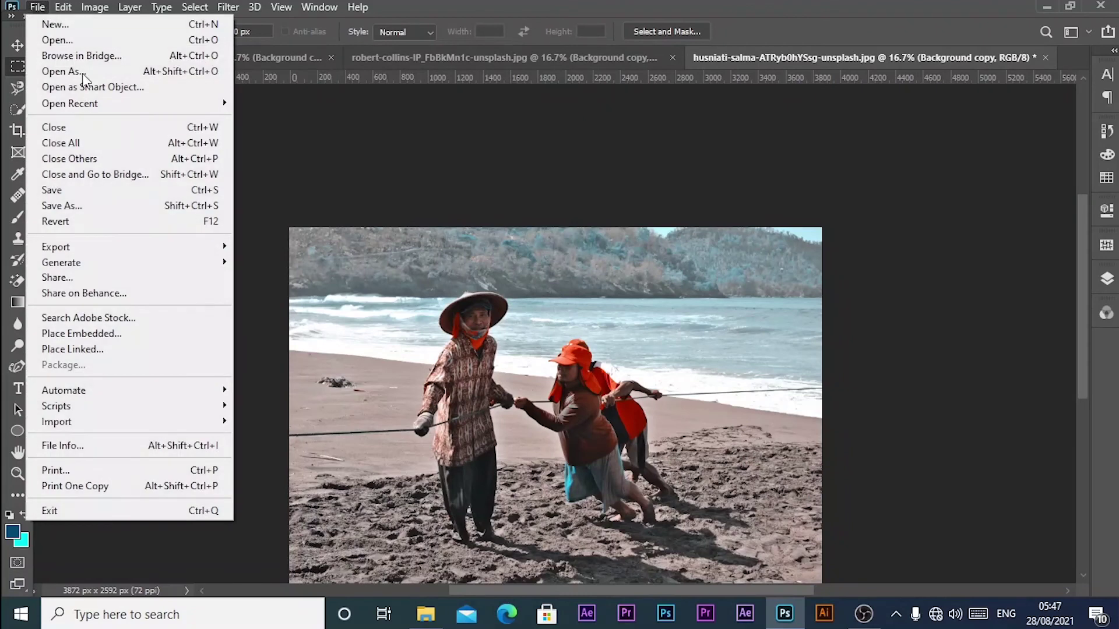
- Start saving the beach photo locally and browse to E:\BAHAN LIGHTROOM as the destination
click(95, 207)
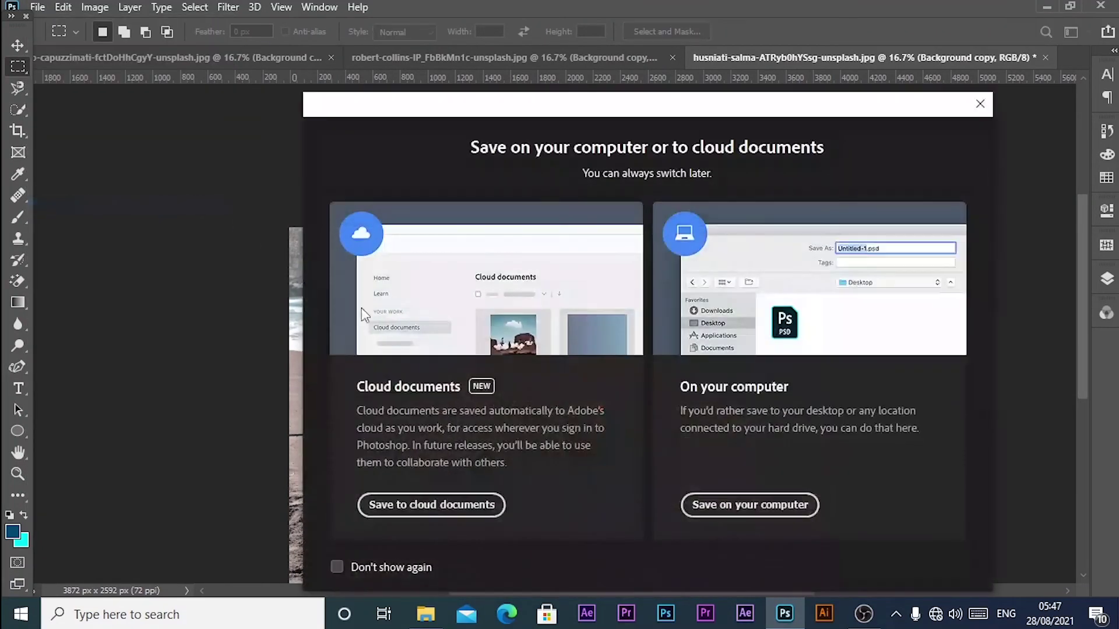
click(721, 505)
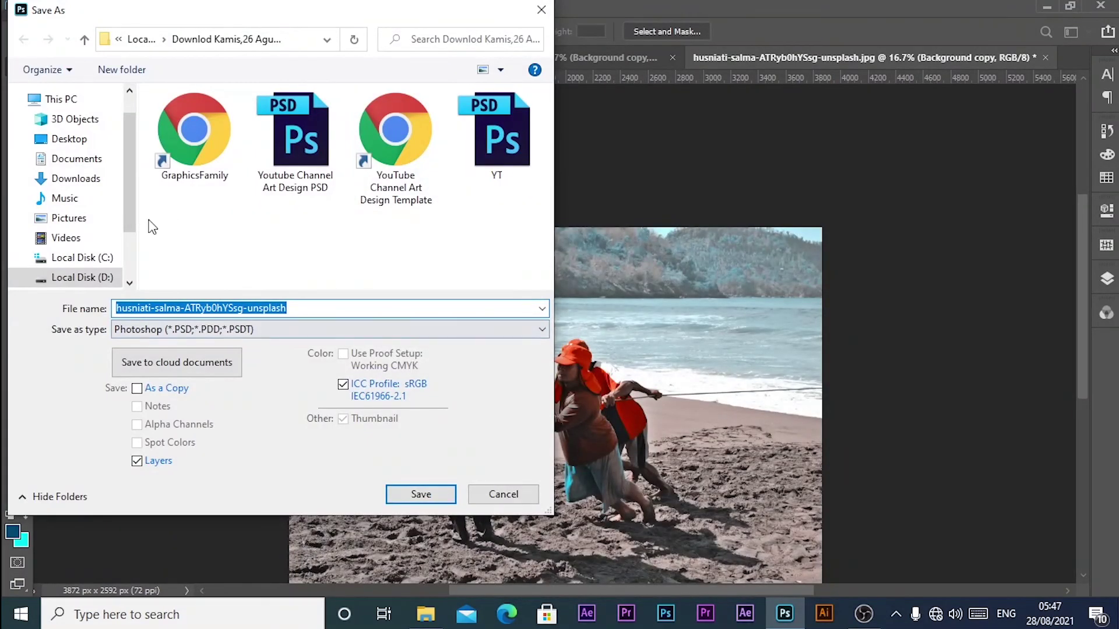
click(94, 277)
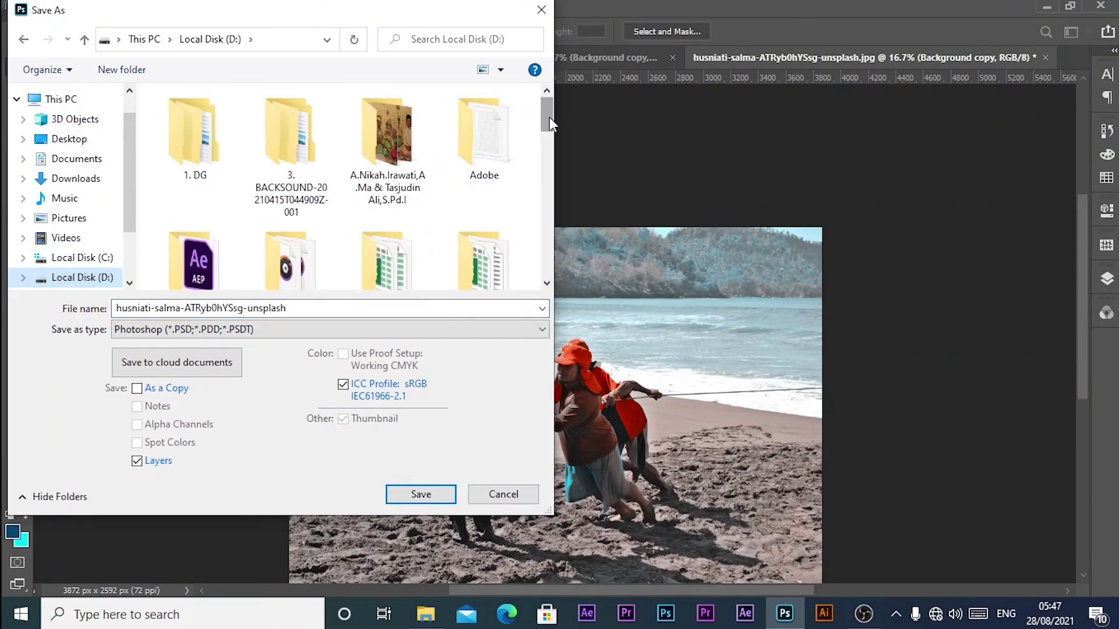
mouse_move(547, 117)
mouse_down()
mouse_move(537, 230)
mouse_move(537, 169)
mouse_move(543, 212)
mouse_up()
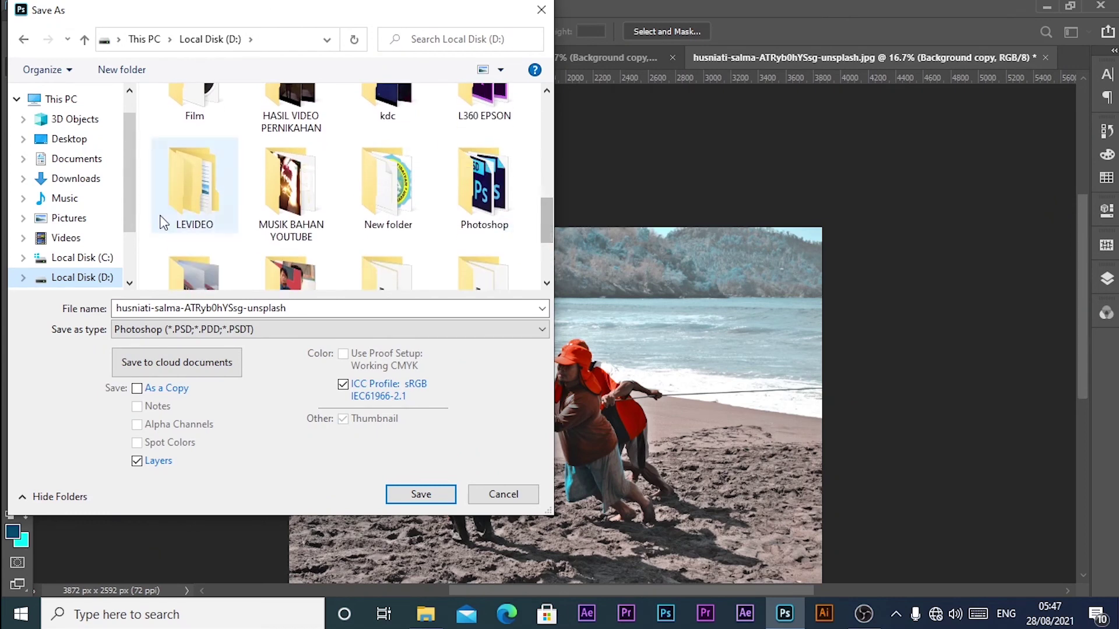
drag(131, 198, 130, 236)
click(110, 233)
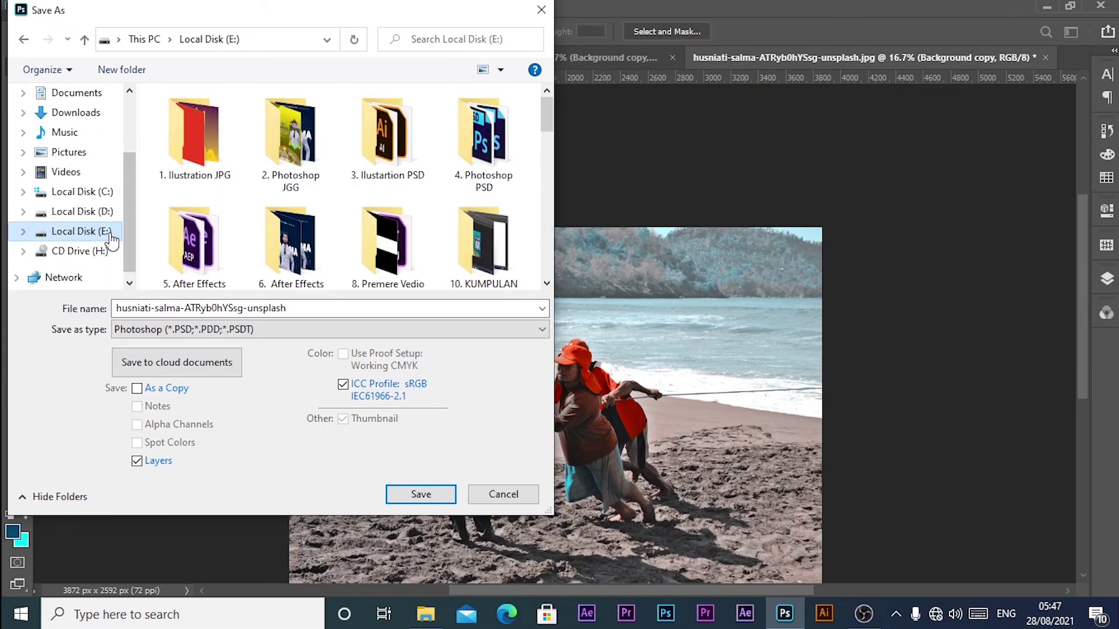
drag(548, 122, 554, 178)
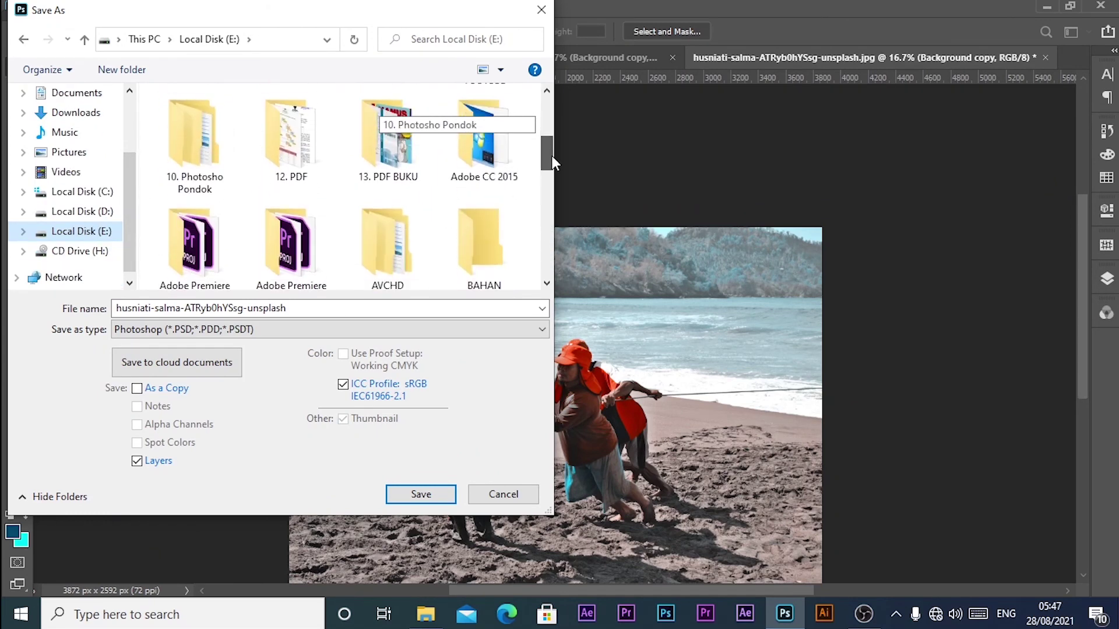
double_click(508, 150)
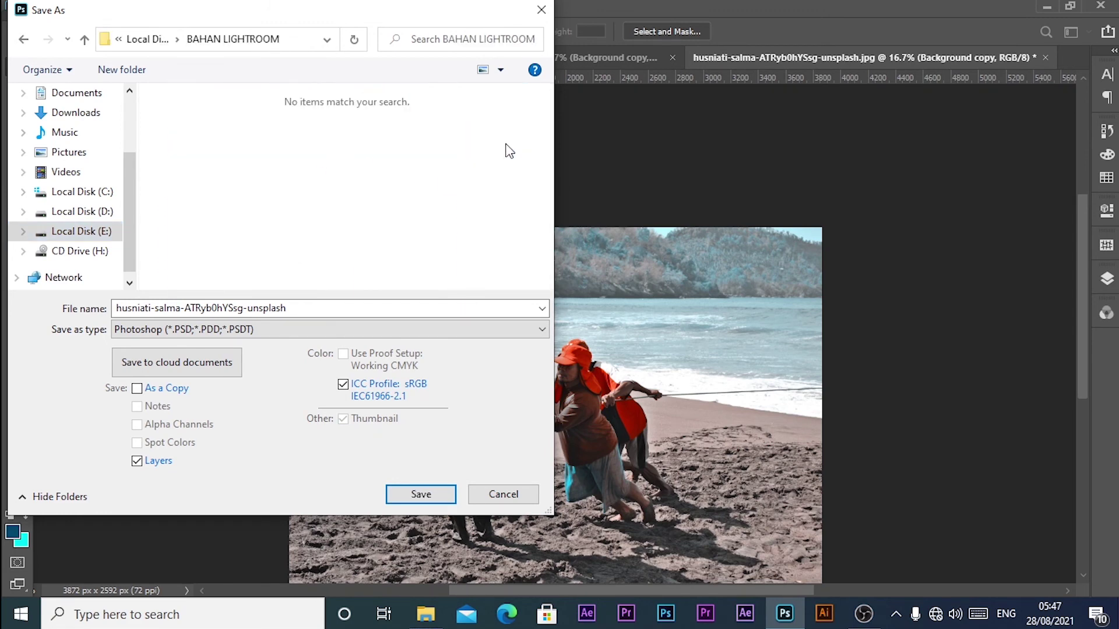
- Save the beach photo as JPEG 'Image 5', accepting the JPEG options
click(464, 331)
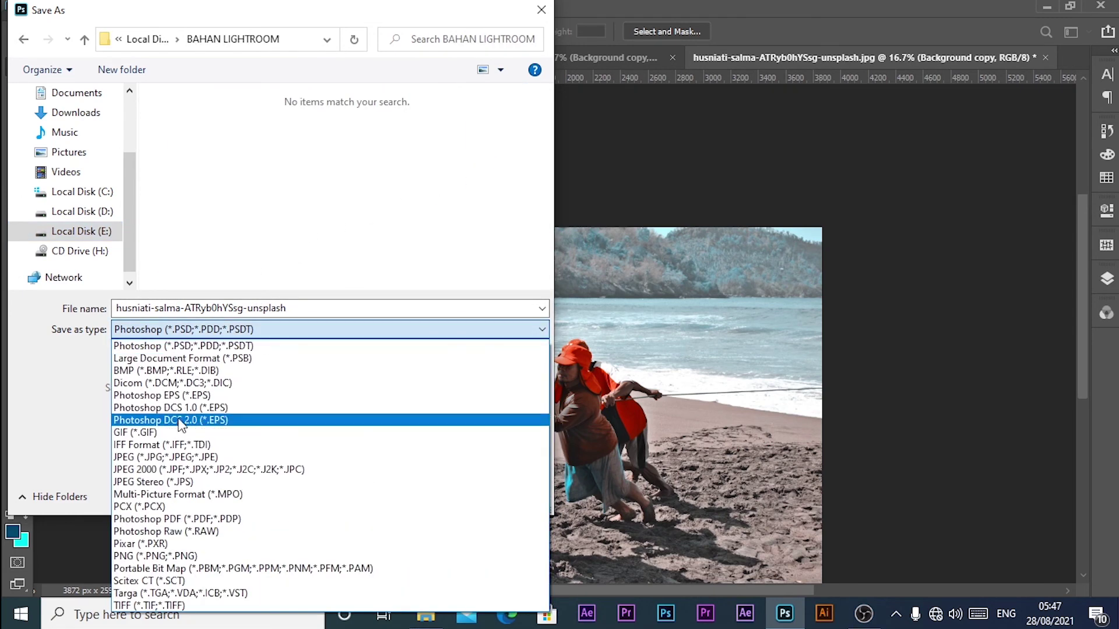
click(158, 458)
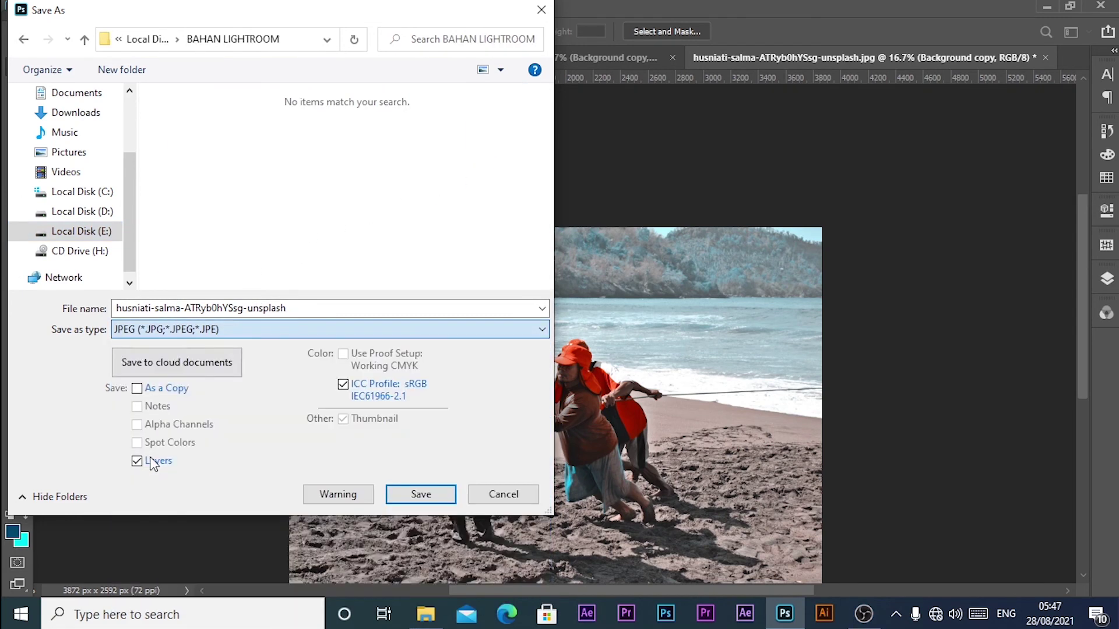
double_click(303, 310)
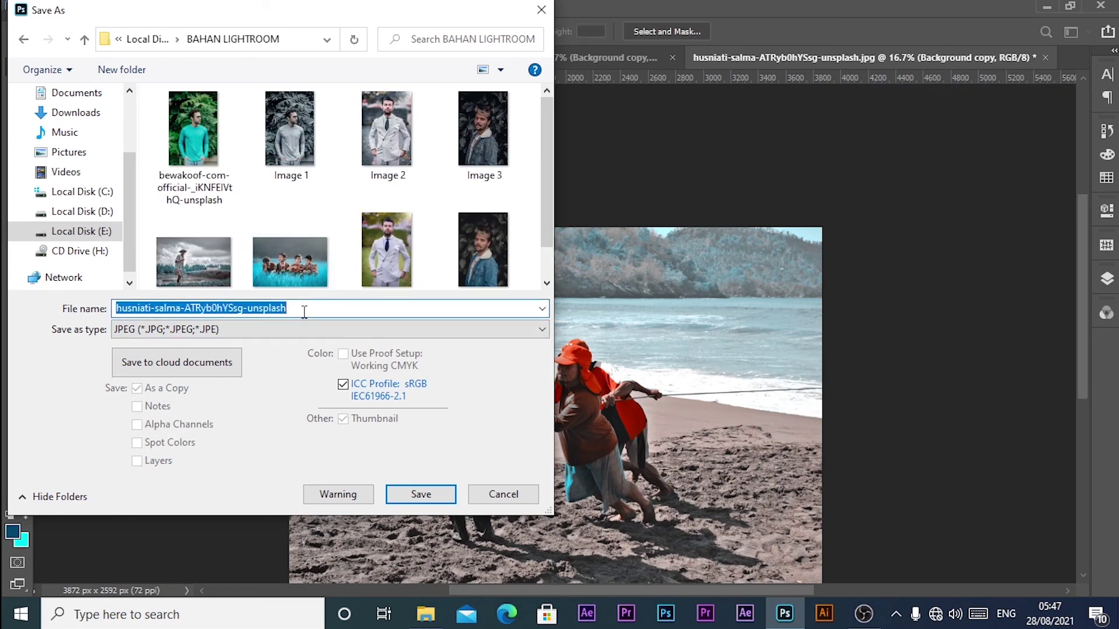
text(i)
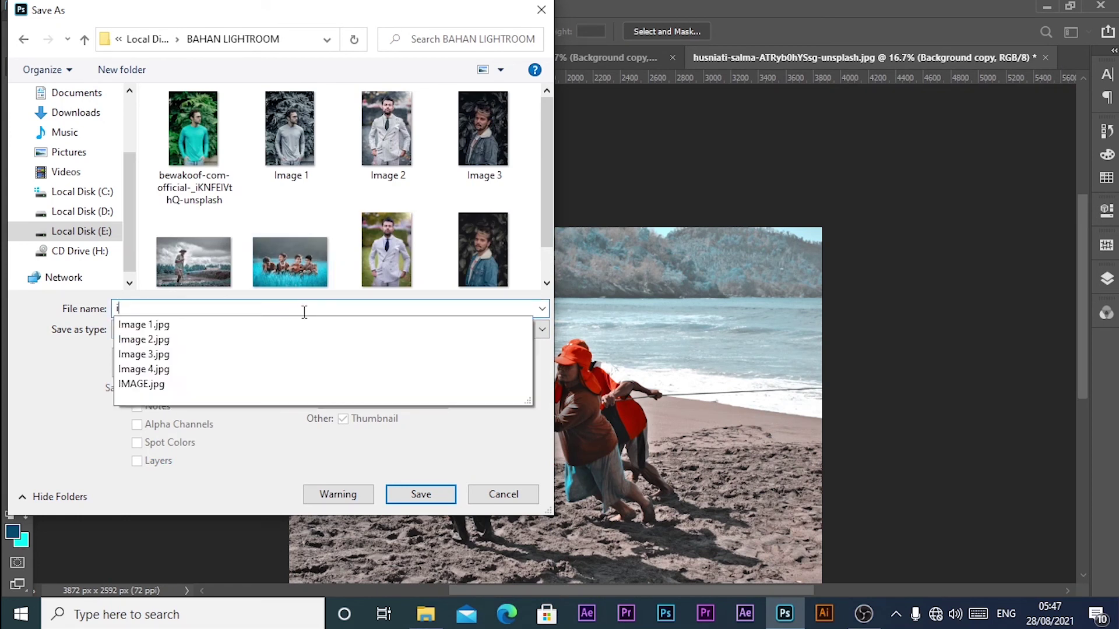
key(BackSpace)
text(Image)
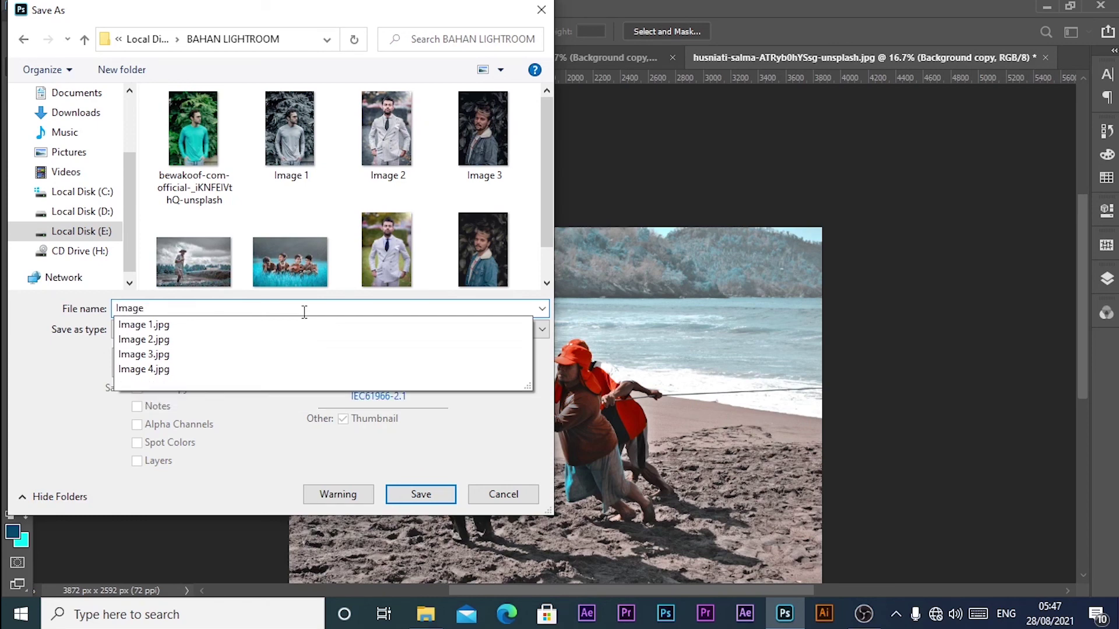
text( 5)
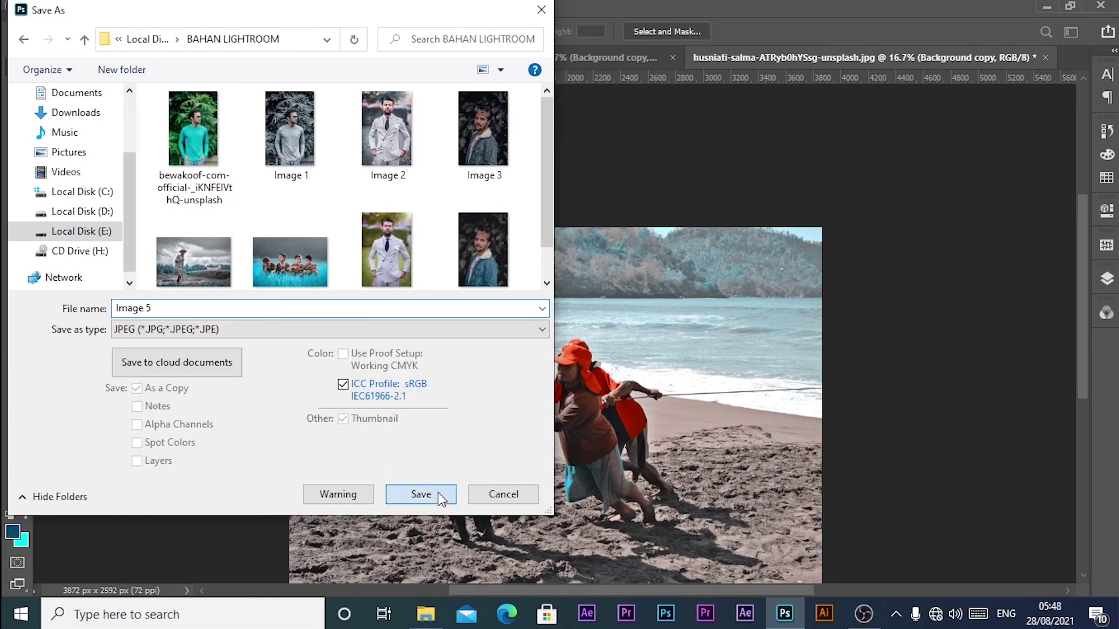
click(438, 494)
click(655, 124)
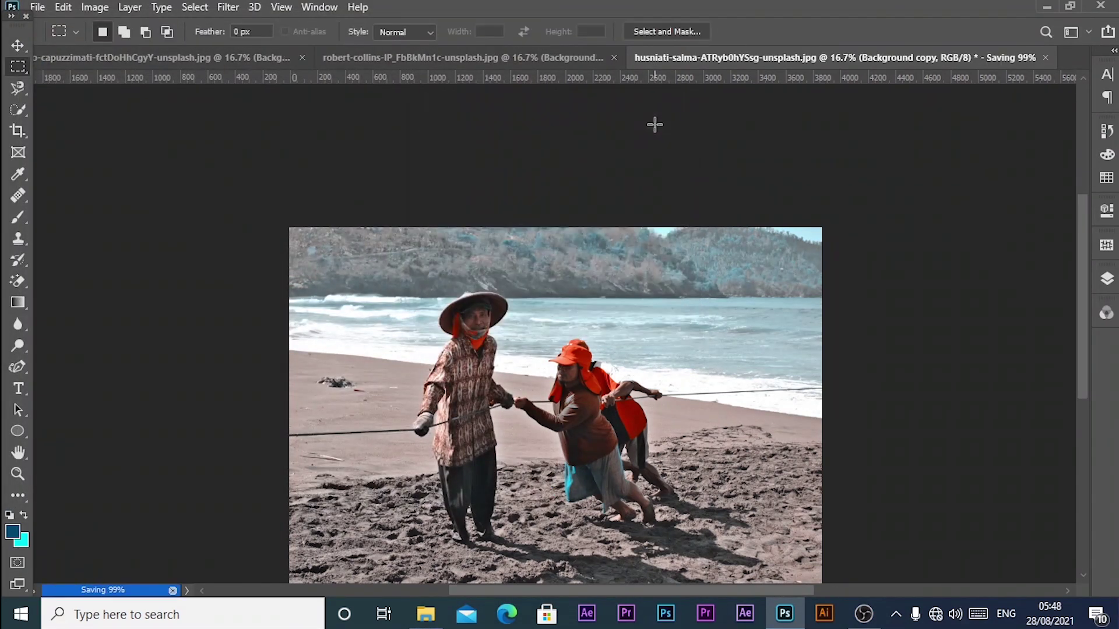
click(17, 45)
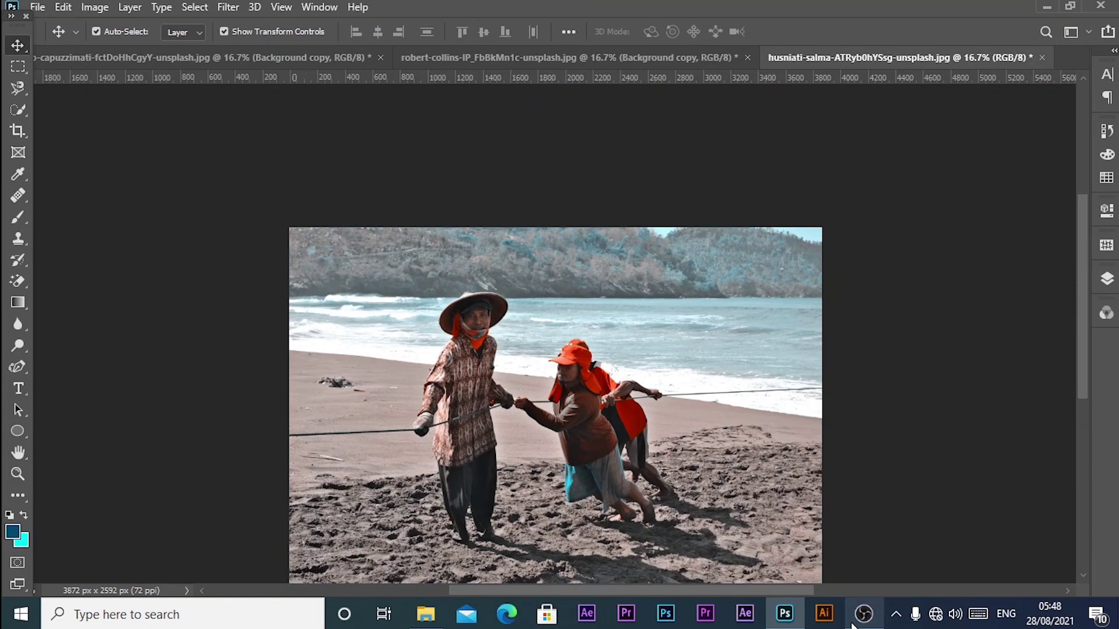